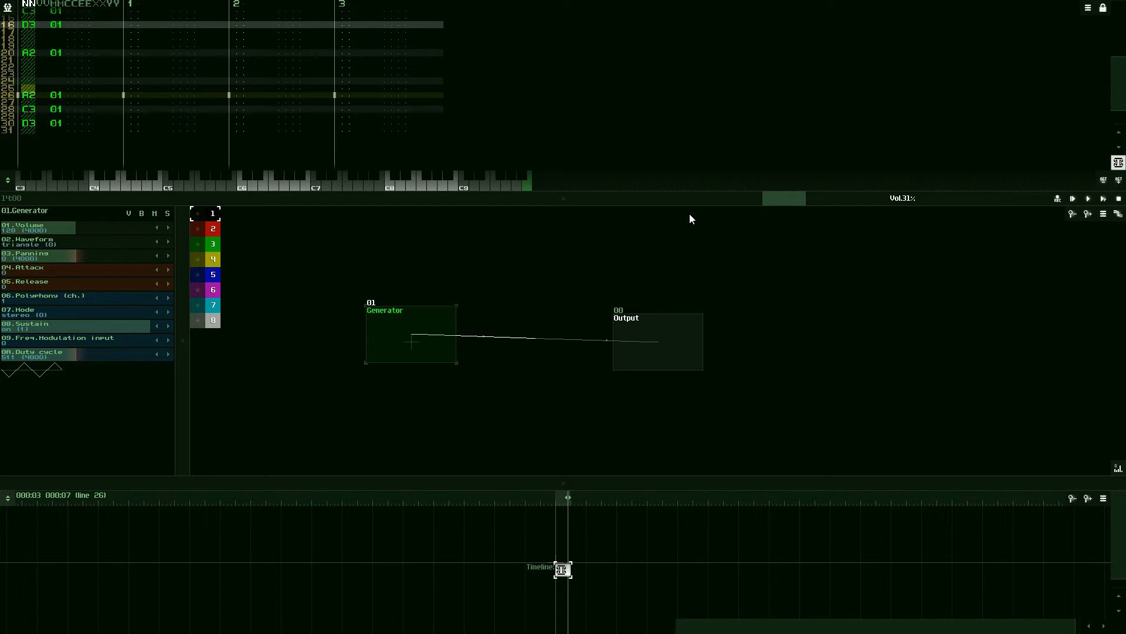
# Step: Disconnect the Generator from the Output and insert a Distortion module linked between the two
pyautogui.moveTo(414, 335); pyautogui.dragTo(661, 340)
pyautogui.doubleClick(505, 318)
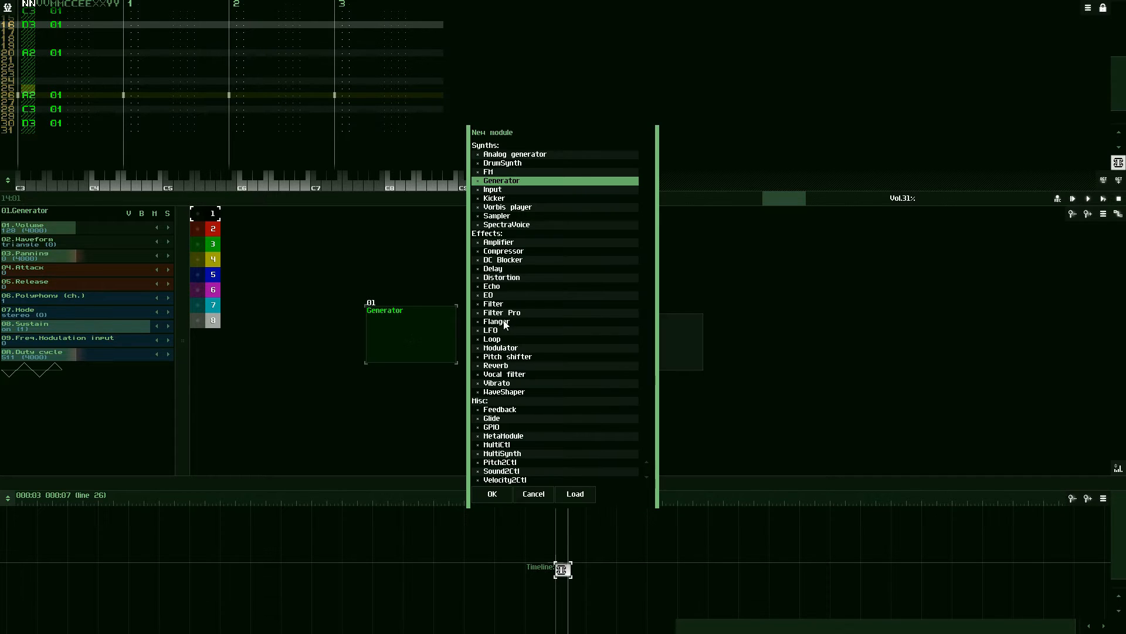
pyautogui.click(509, 279)
pyautogui.click(496, 492)
pyautogui.moveTo(437, 329); pyautogui.dragTo(560, 337)
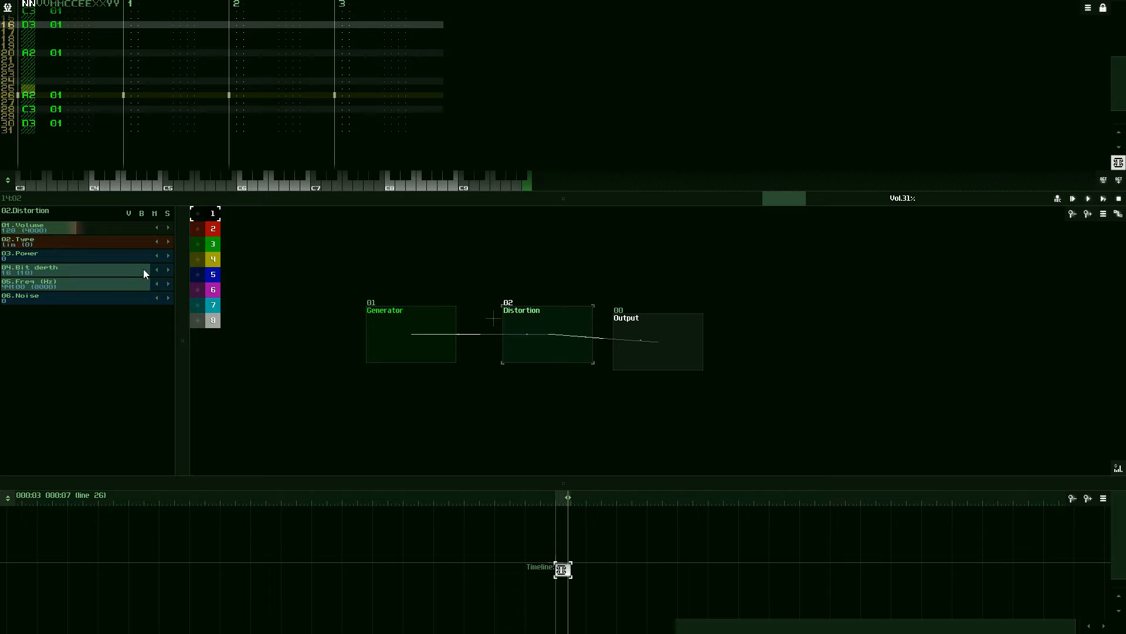
# Step: Set the Distortion's bit depth to 5 and play the pattern through it
pyautogui.moveTo(143, 269); pyautogui.dragTo(41, 275)
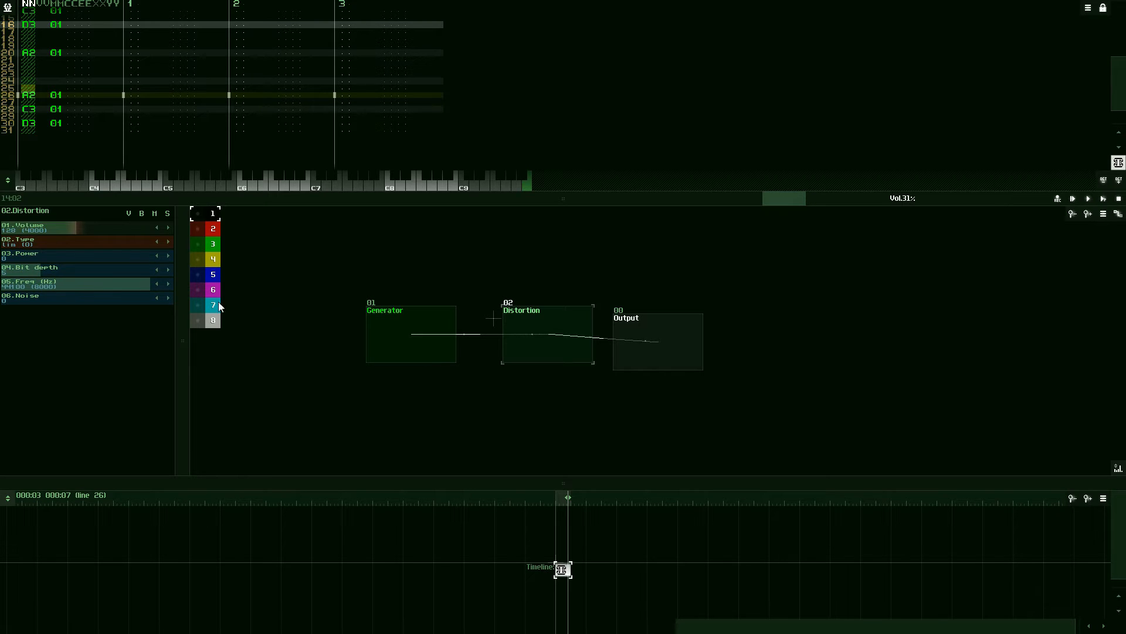
pyautogui.click(420, 345)
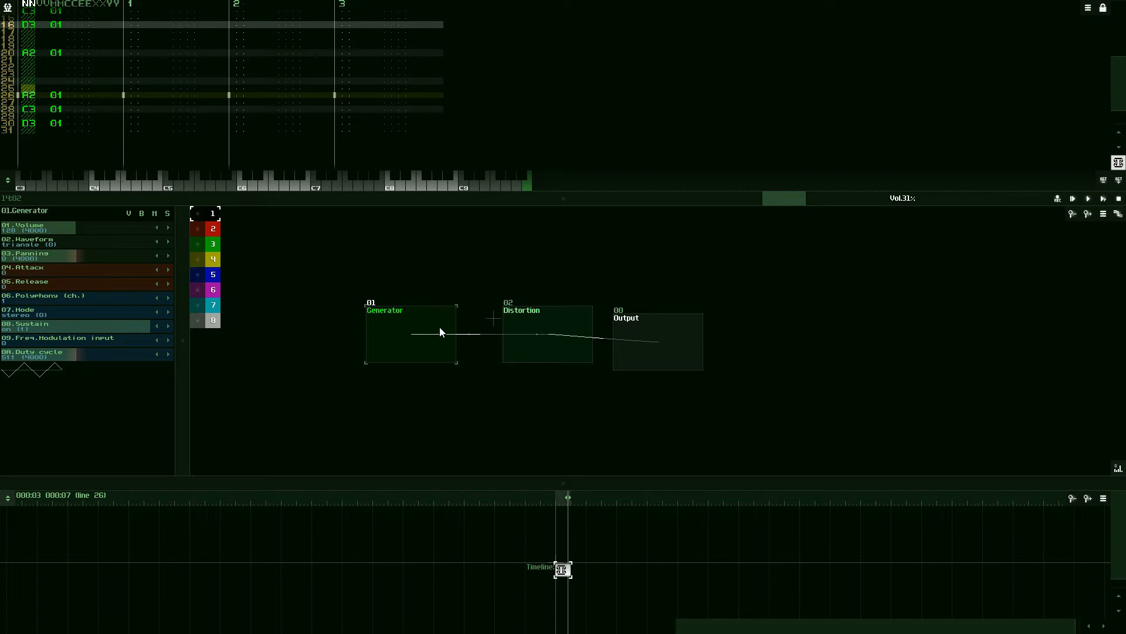
pyautogui.click(1103, 199)
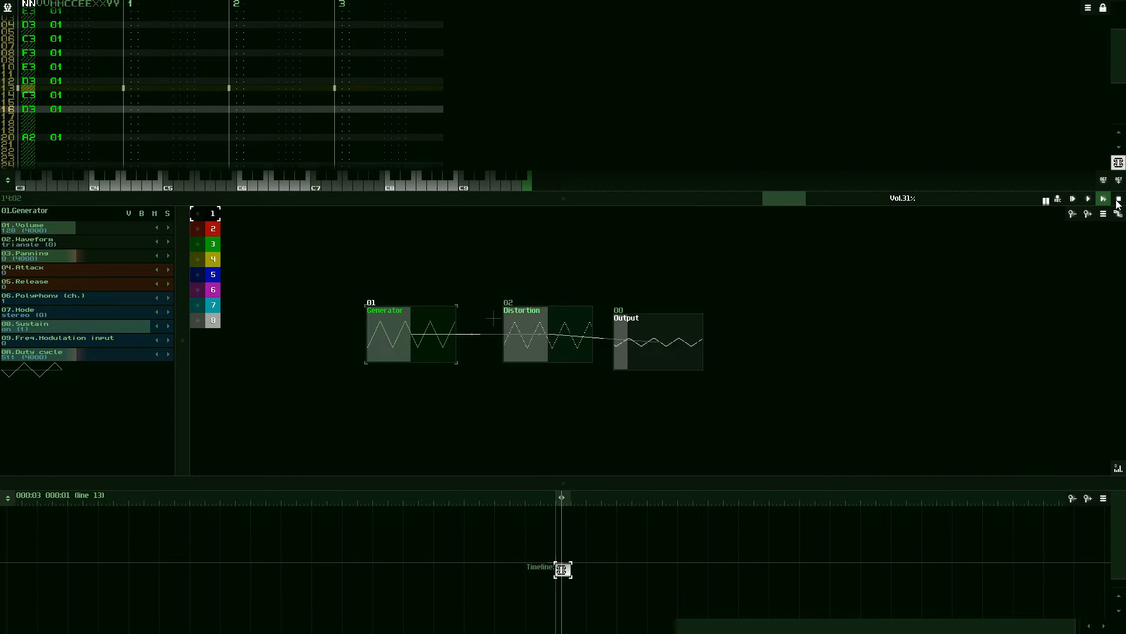
pyautogui.click(1118, 199)
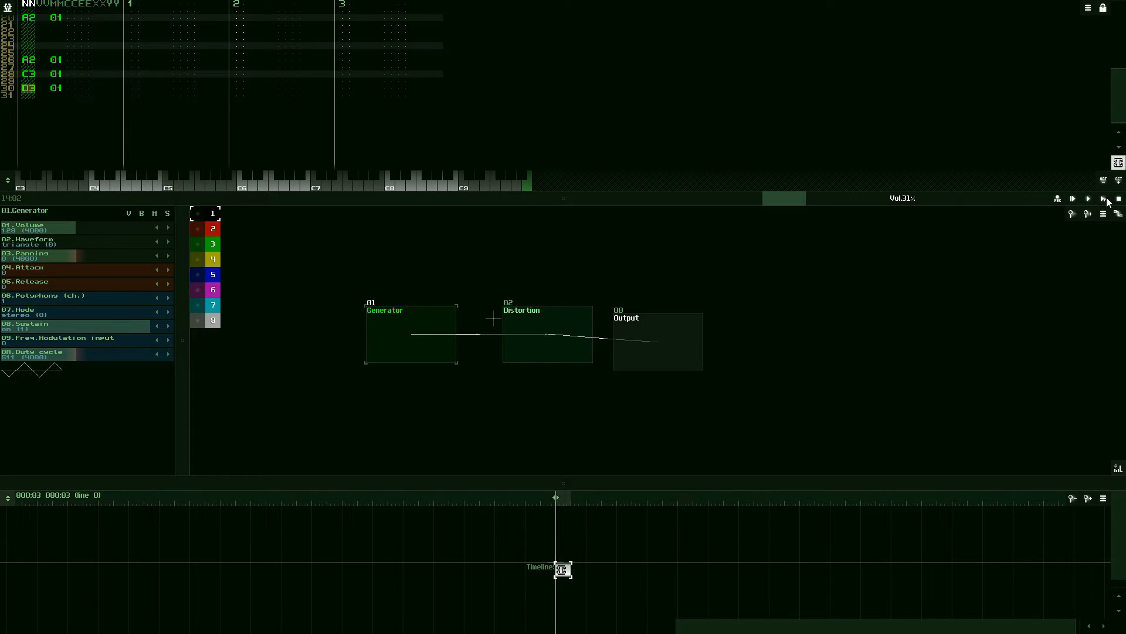
# Step: Play test notes and examine the waveforms of the Generator, Distortion and Output modules up close
pyautogui.press('Return')
pyautogui.click(1096, 199)
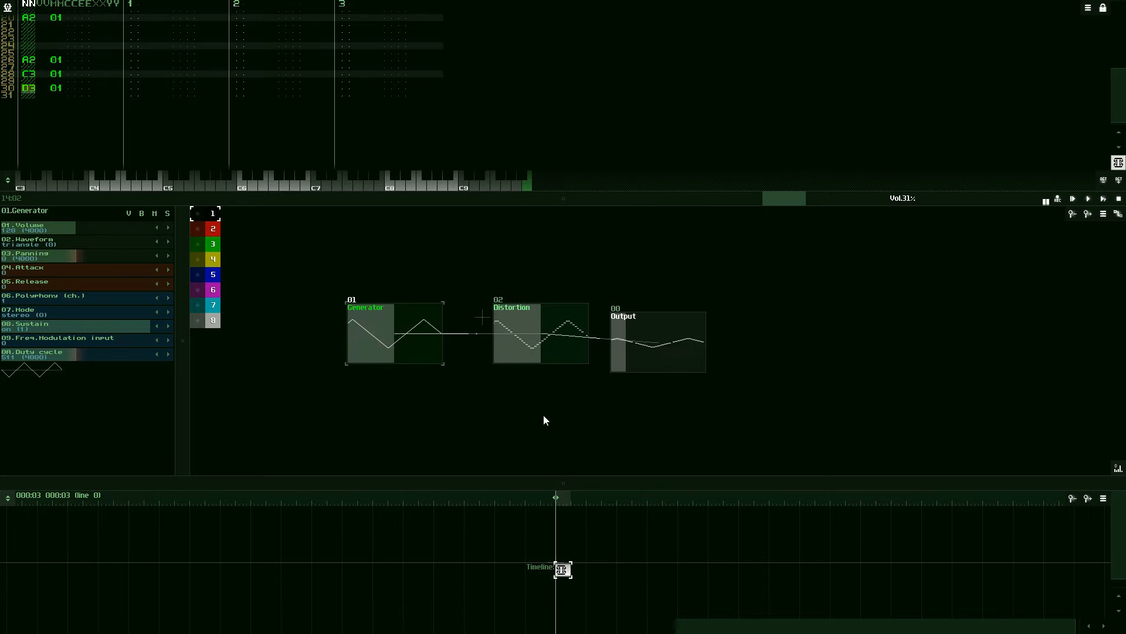
pyautogui.scroll(3, 544, 402)
pyautogui.scroll(1, 389, 441)
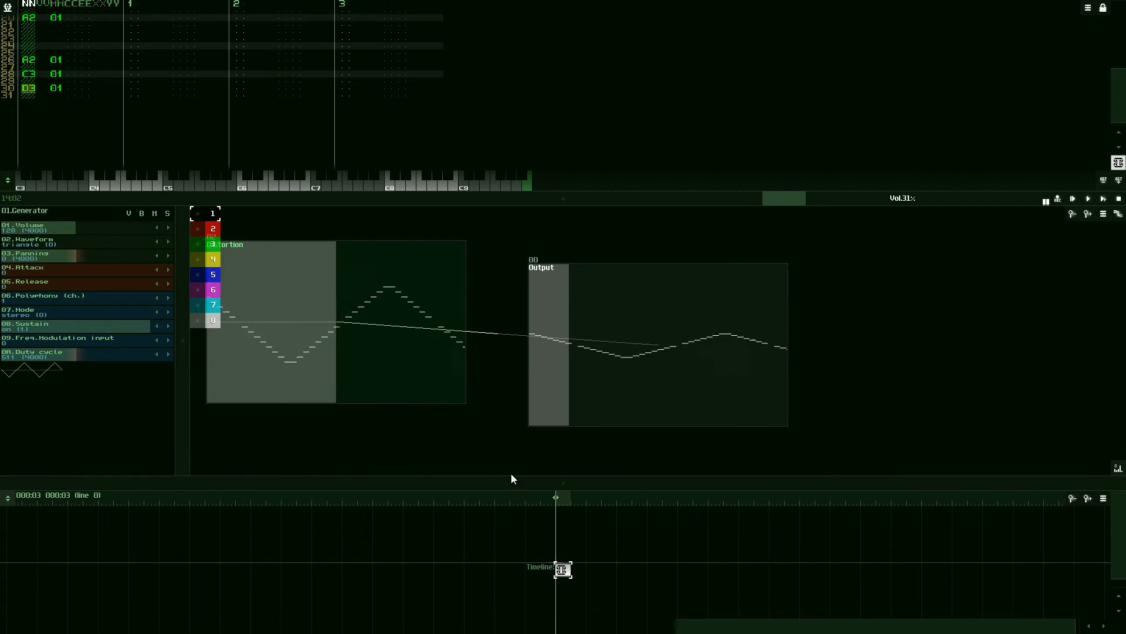
pyautogui.moveTo(484, 444); pyautogui.dragTo(736, 451)
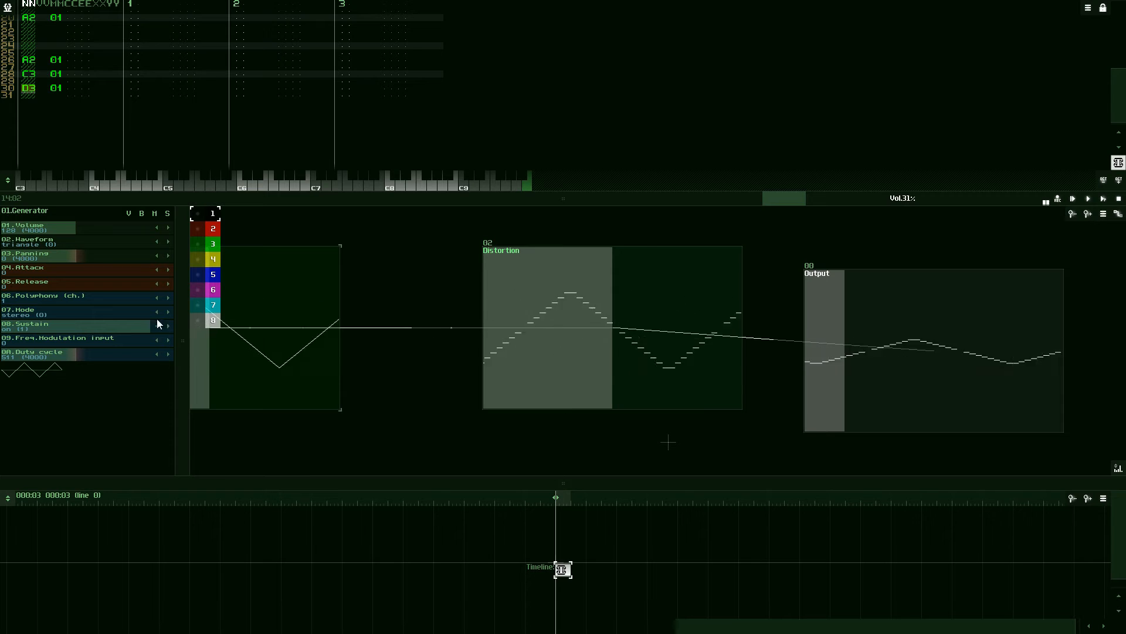
pyautogui.press('z')
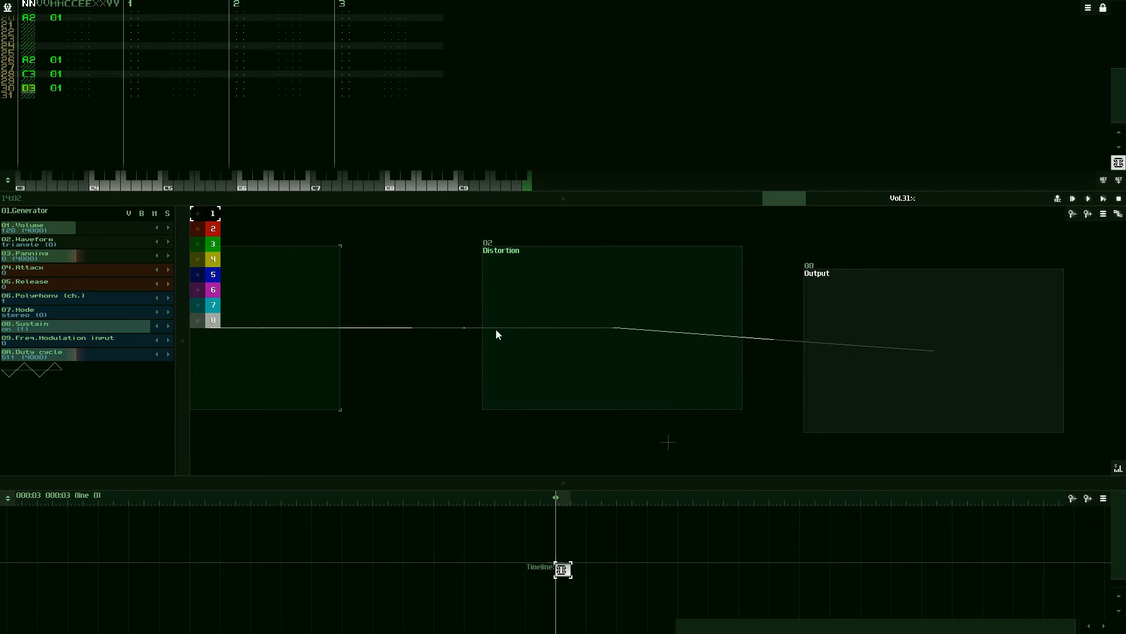
pyautogui.press('z')
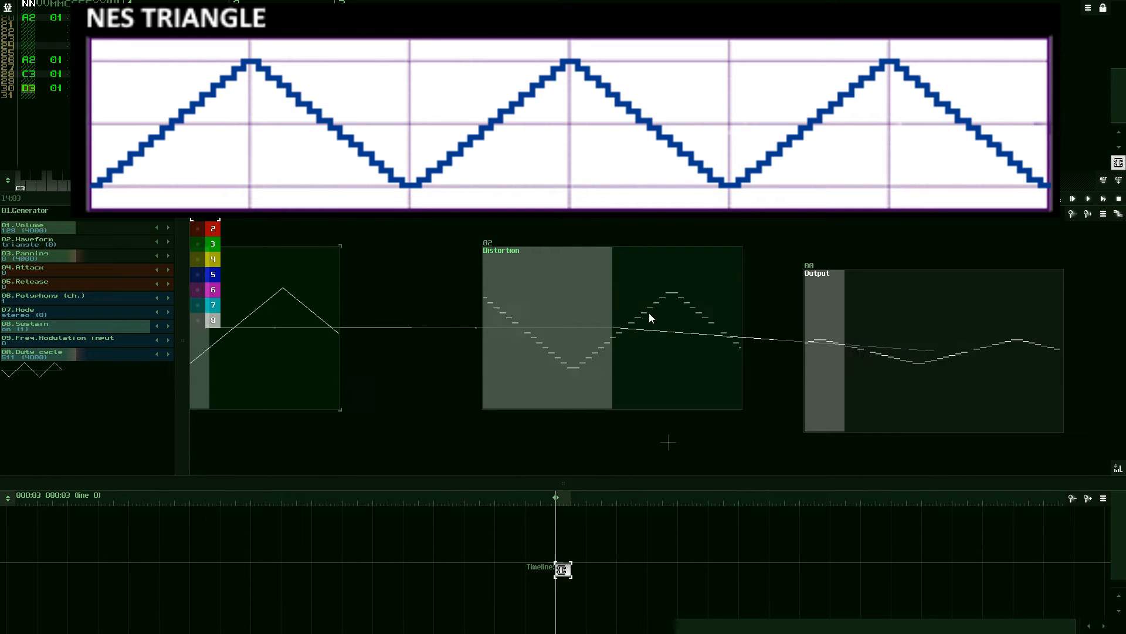
pyautogui.moveTo(783, 468); pyautogui.dragTo(650, 465)
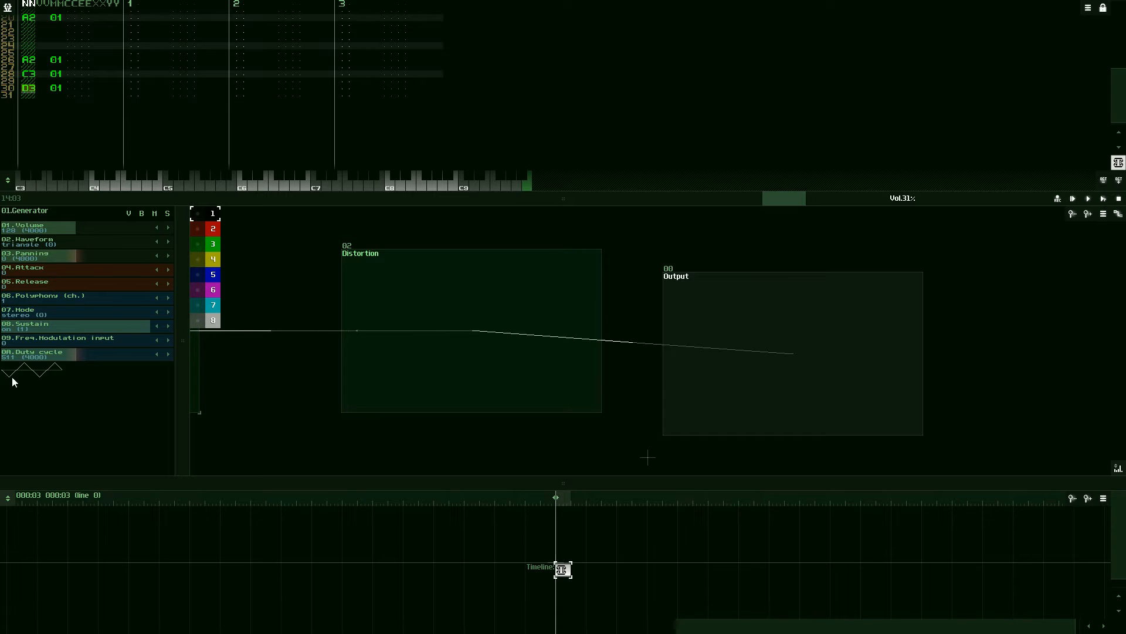
# Step: Audition the Generator's other waveforms with test notes and set its waveform to square
pyautogui.click(168, 241)
pyautogui.press('z')
pyautogui.press('z')
pyautogui.click(154, 243)
pyautogui.click(168, 241)
pyautogui.click(168, 241)
pyautogui.click(168, 241)
pyautogui.click(158, 242)
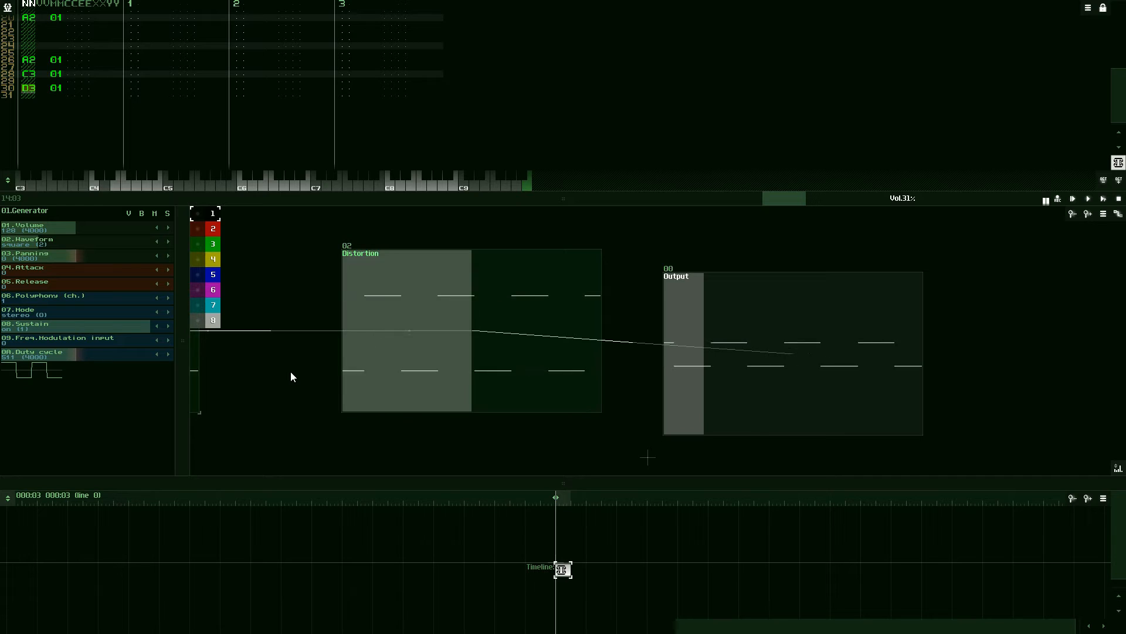
pyautogui.moveTo(291, 372); pyautogui.dragTo(471, 367)
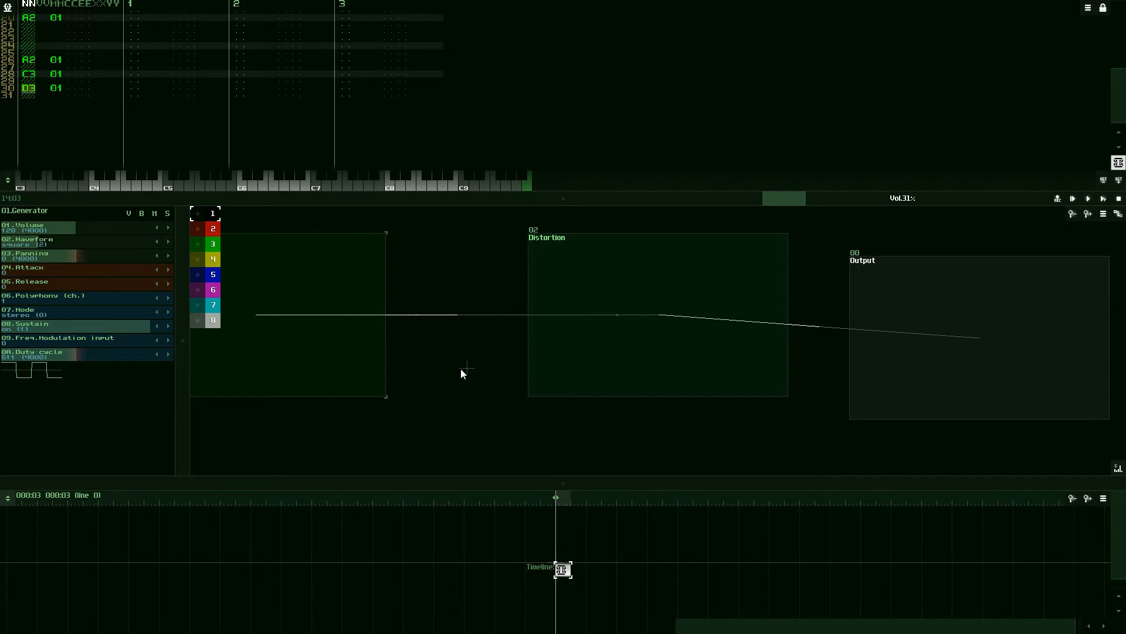
pyautogui.scroll(-3, 460, 368)
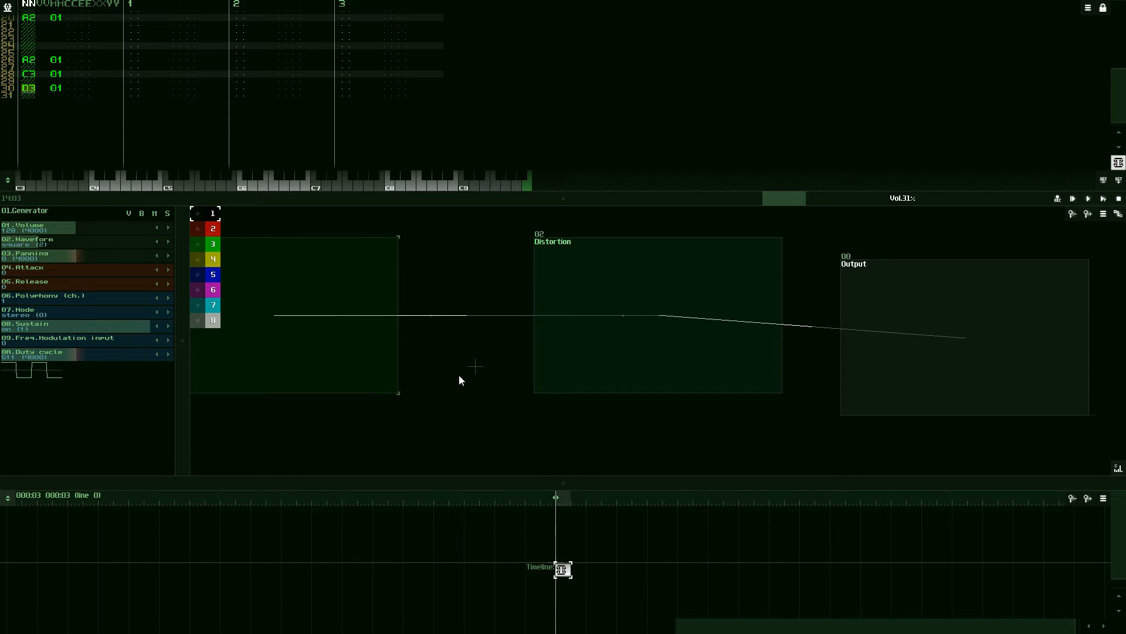
pyautogui.click(649, 334)
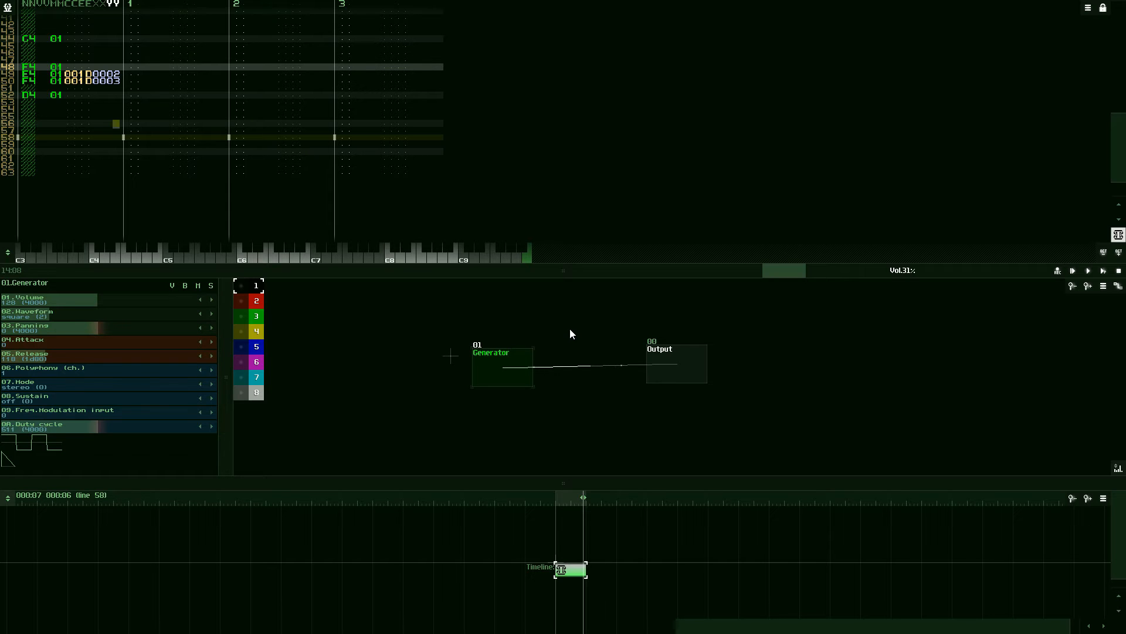
# Step: Review the melody in track 0 from its first line and play the pattern
pyautogui.scroll(6, 322, 196)
pyautogui.scroll(4, 320, 198)
pyautogui.scroll(2, 319, 195)
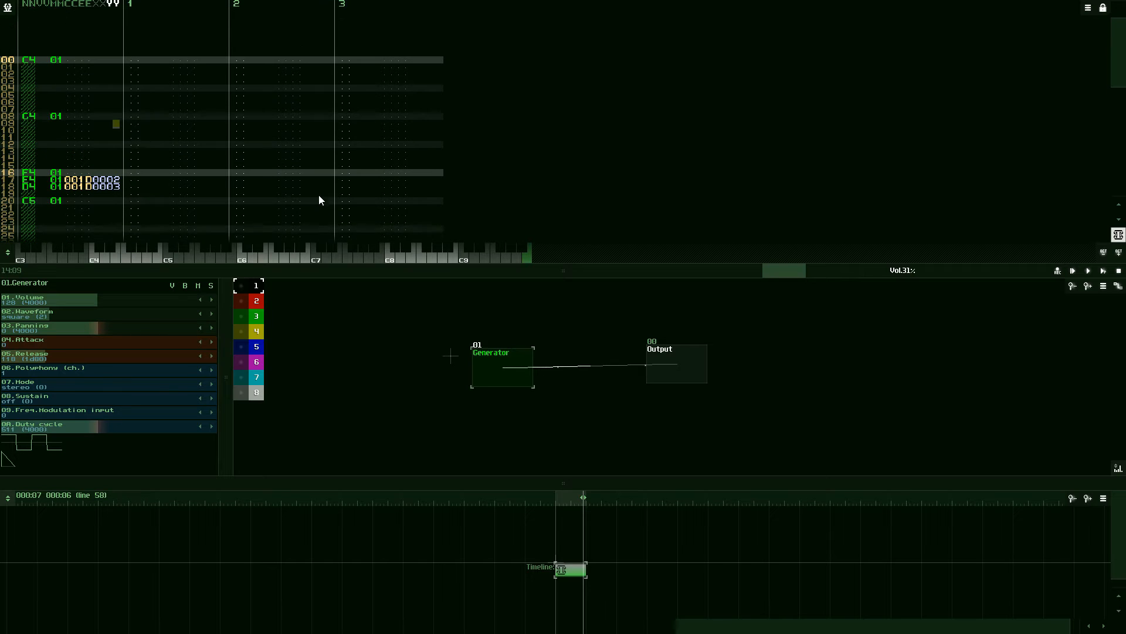
pyautogui.click(1104, 272)
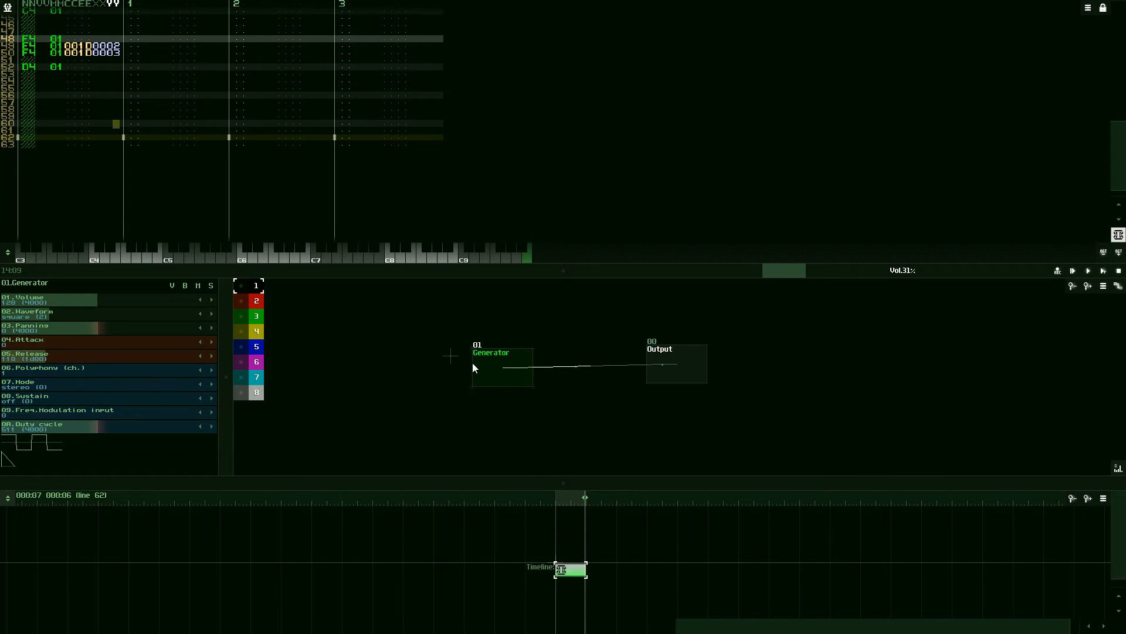
# Step: Copy all the notes of track 0 and paste them into track 1, starting at line 00
pyautogui.moveTo(1124, 146); pyautogui.dragTo(1125, 32)
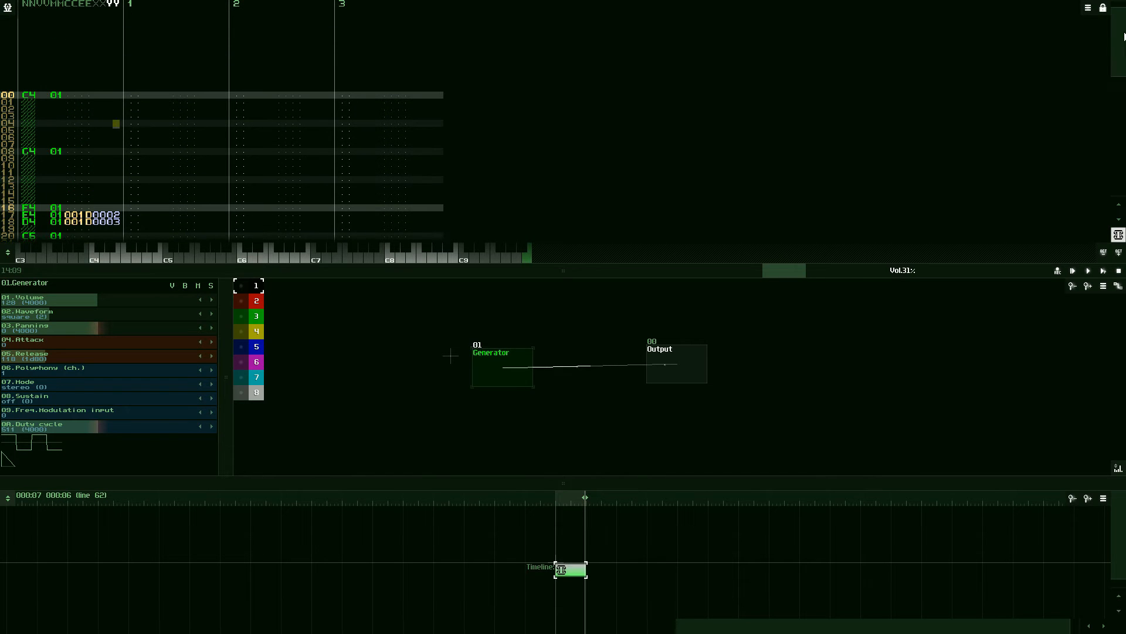
pyautogui.click(26, 95)
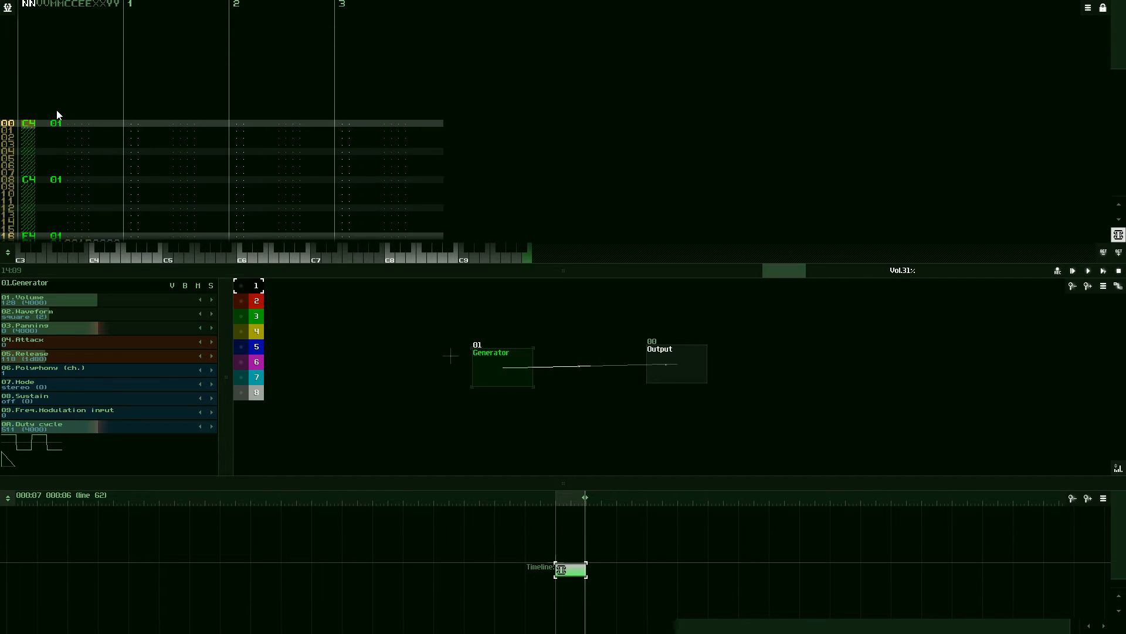
pyautogui.hotkey('ctrl', 'a')
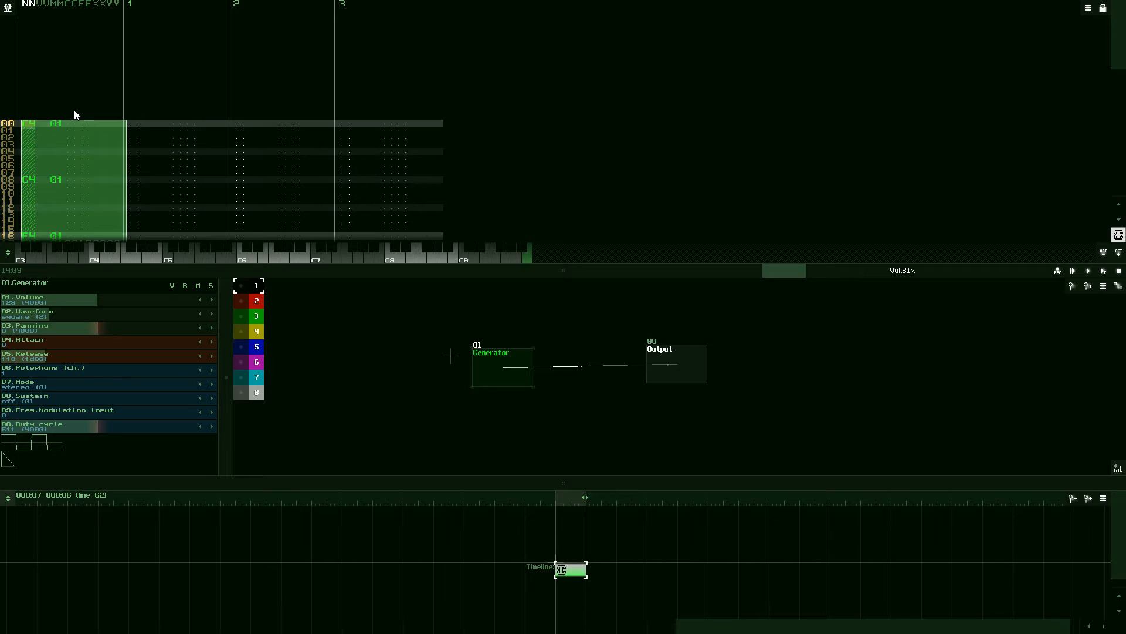
pyautogui.click(132, 125)
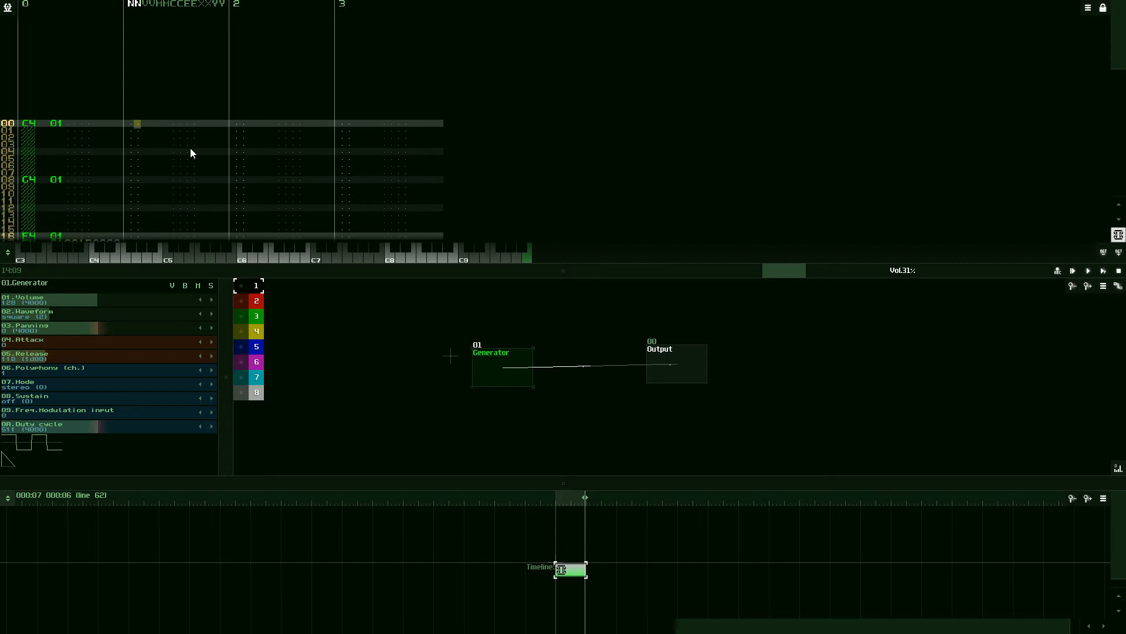
pyautogui.hotkey('ctrl', 'v')
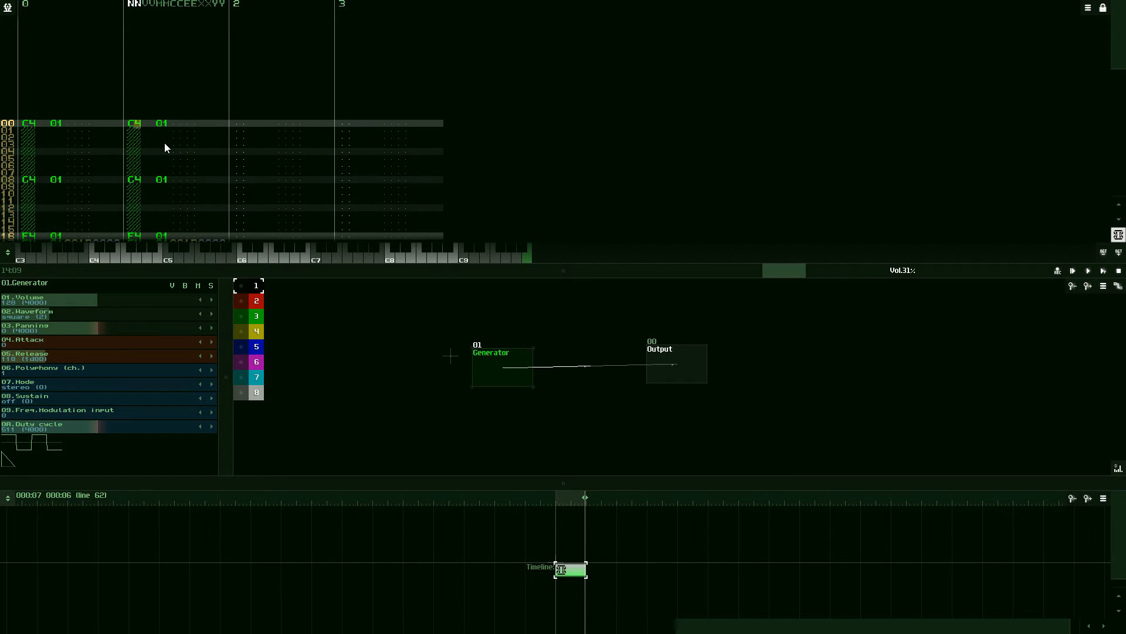
# Step: Enable pattern editing and shift the copied notes in track 1 down by four lines
pyautogui.press('space')
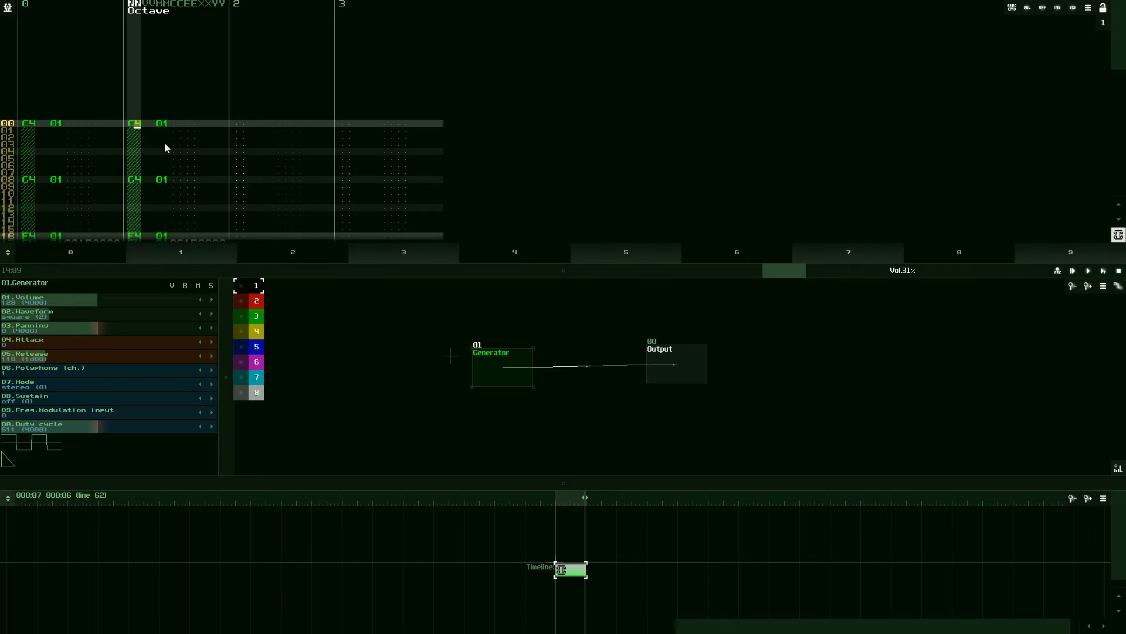
pyautogui.press('Insert')
pyautogui.press('Insert')
pyautogui.press('Insert')
pyautogui.press('Insert')
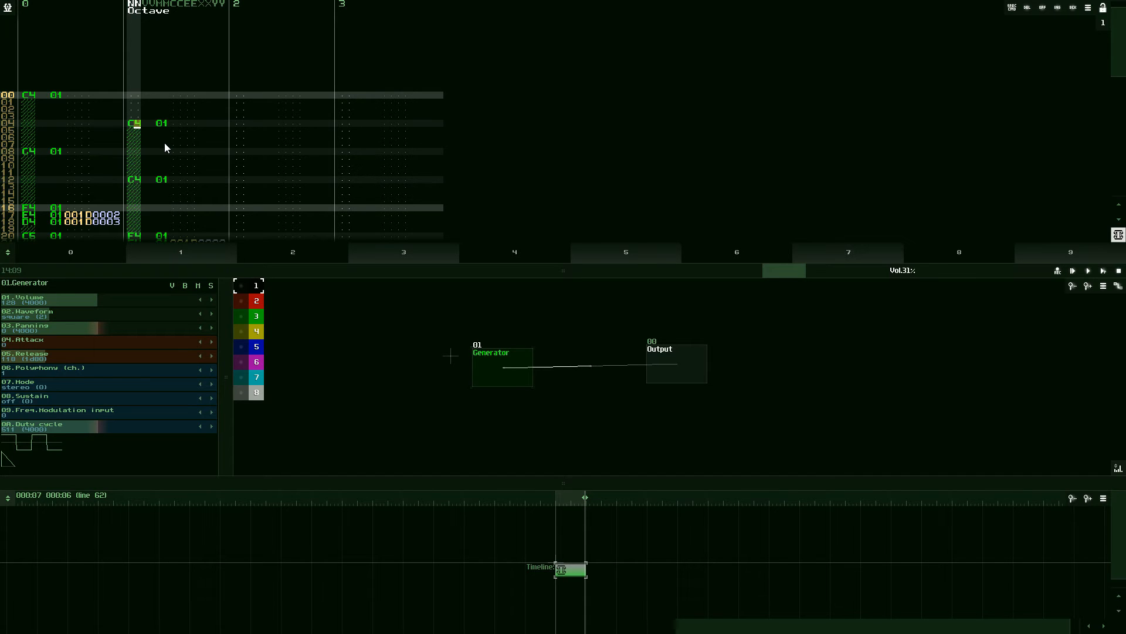
# Step: Fill the velocity column of track 1 with 20 on every line, starting at line 00
pyautogui.click(145, 93)
pyautogui.write('222222222222222222222222222222222222')
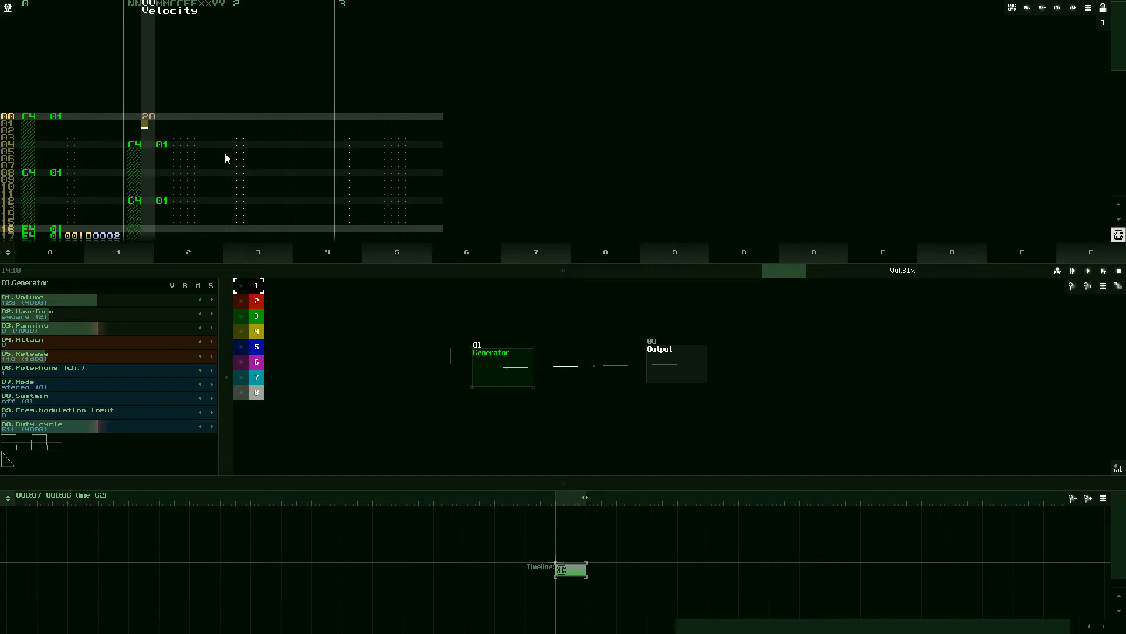
pyautogui.write('2222222222222222222222222222')
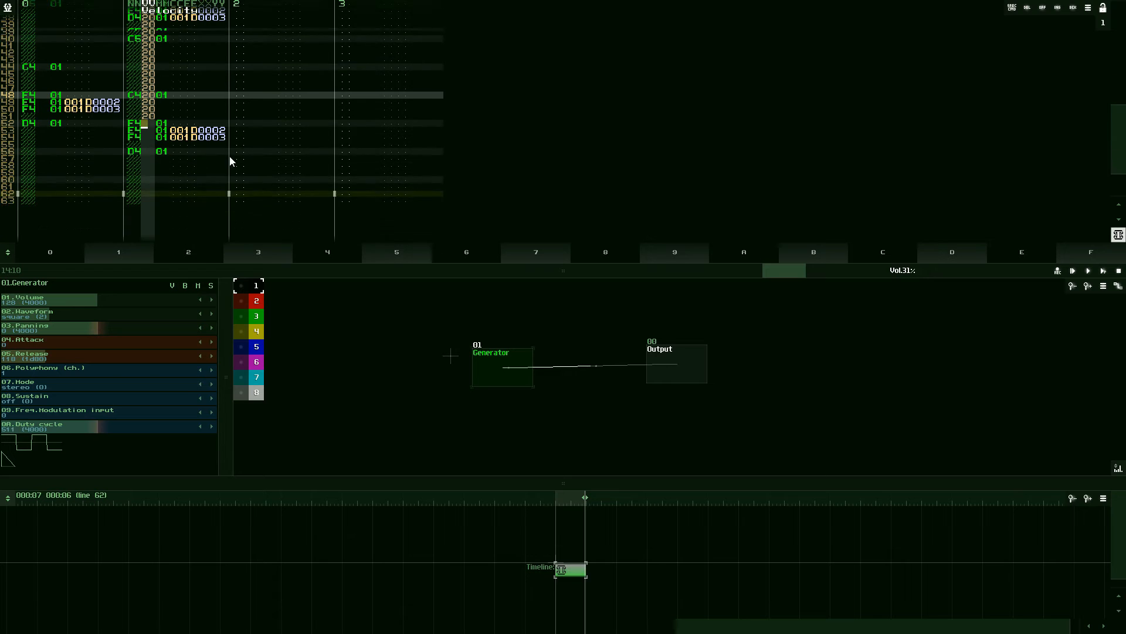
pyautogui.scroll(-3, 233, 166)
pyautogui.scroll(-4, 239, 179)
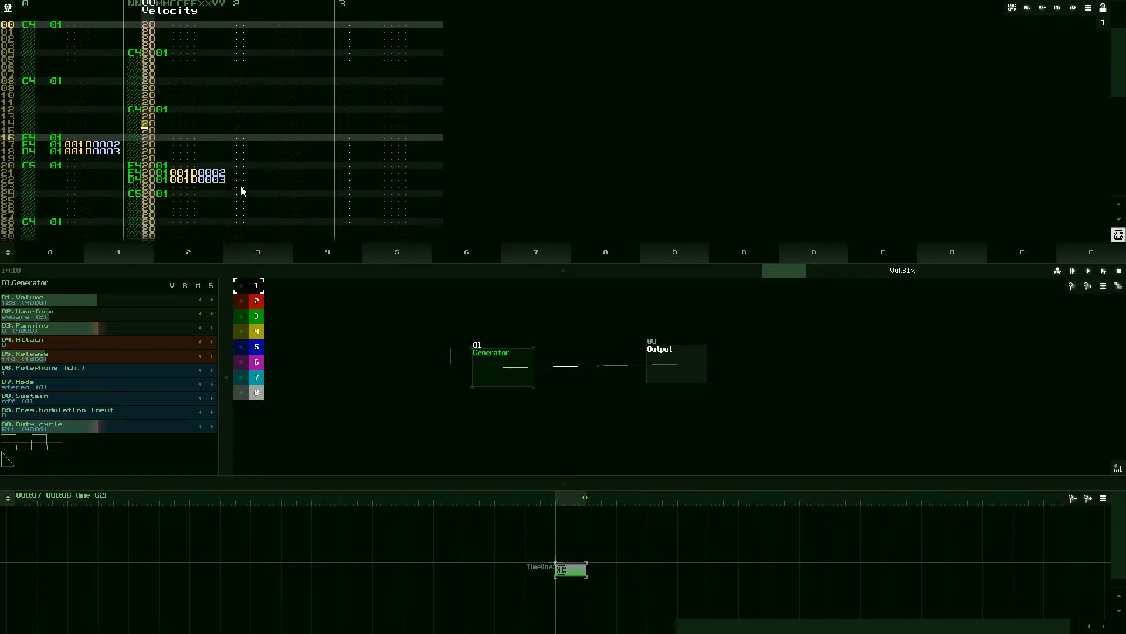
# Step: Compare the offset notes in track 1 with the melody in track 0 and play the pattern to hear the echo
pyautogui.click(132, 165)
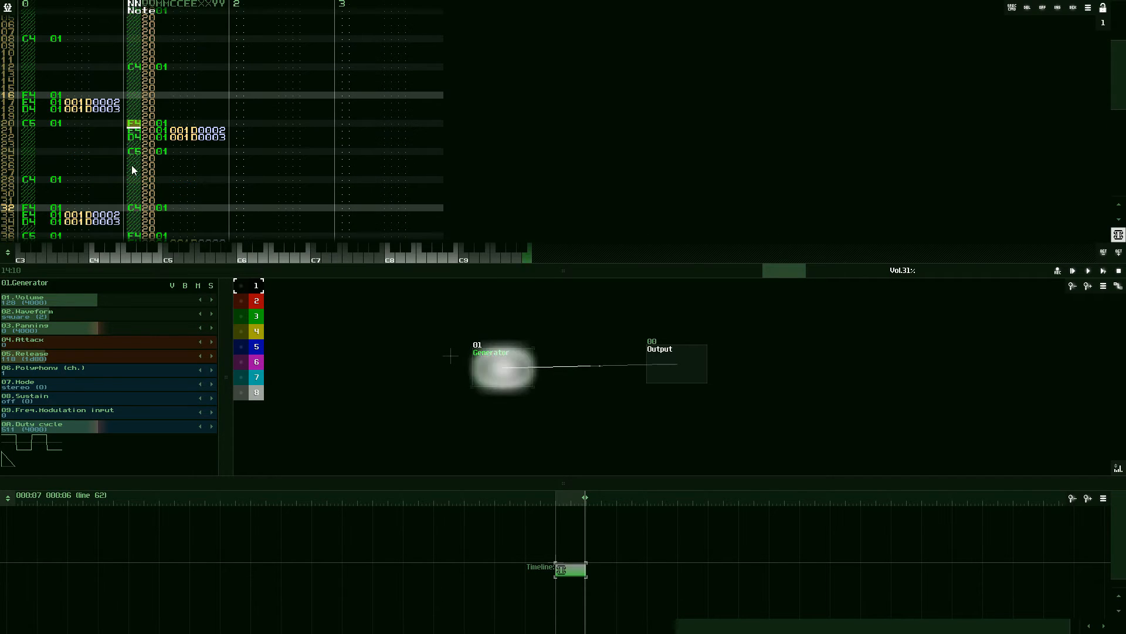
pyautogui.scroll(-3, 159, 184)
pyautogui.scroll(-3, 152, 188)
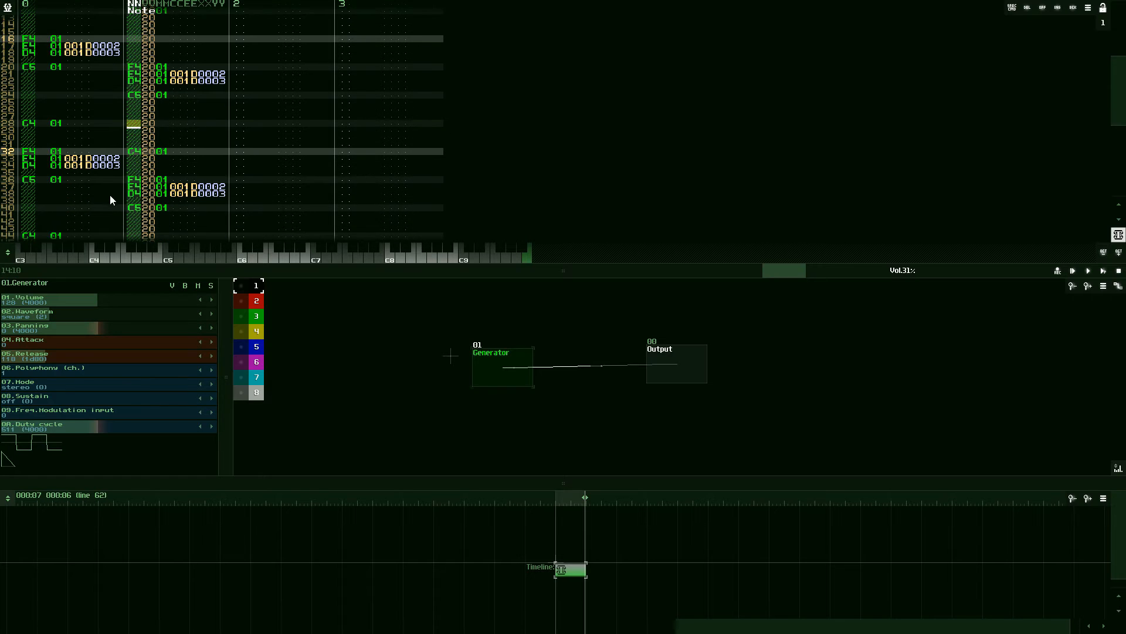
pyautogui.scroll(-2, 118, 169)
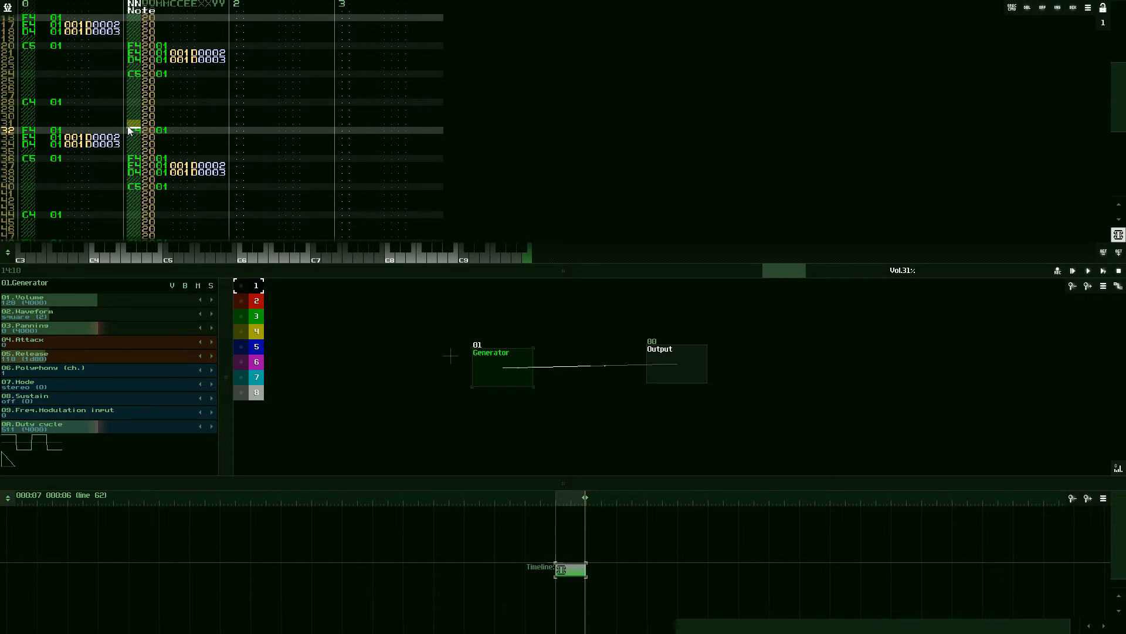
pyautogui.scroll(18, 132, 165)
pyautogui.scroll(-17, 125, 100)
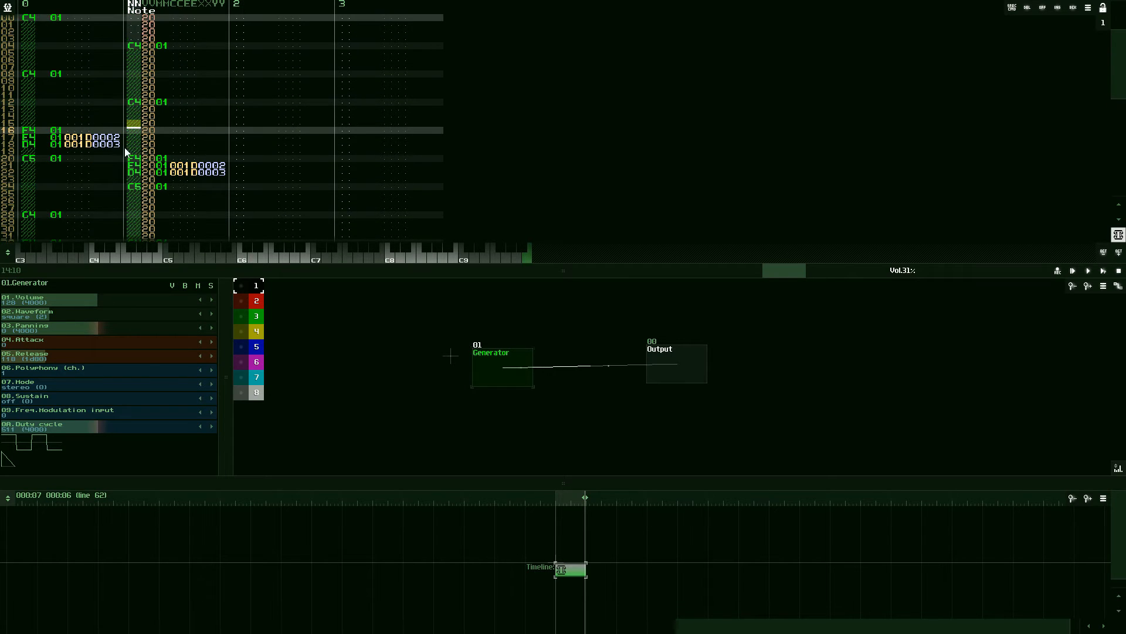
pyautogui.scroll(-12, 98, 170)
pyautogui.scroll(-2, 135, 184)
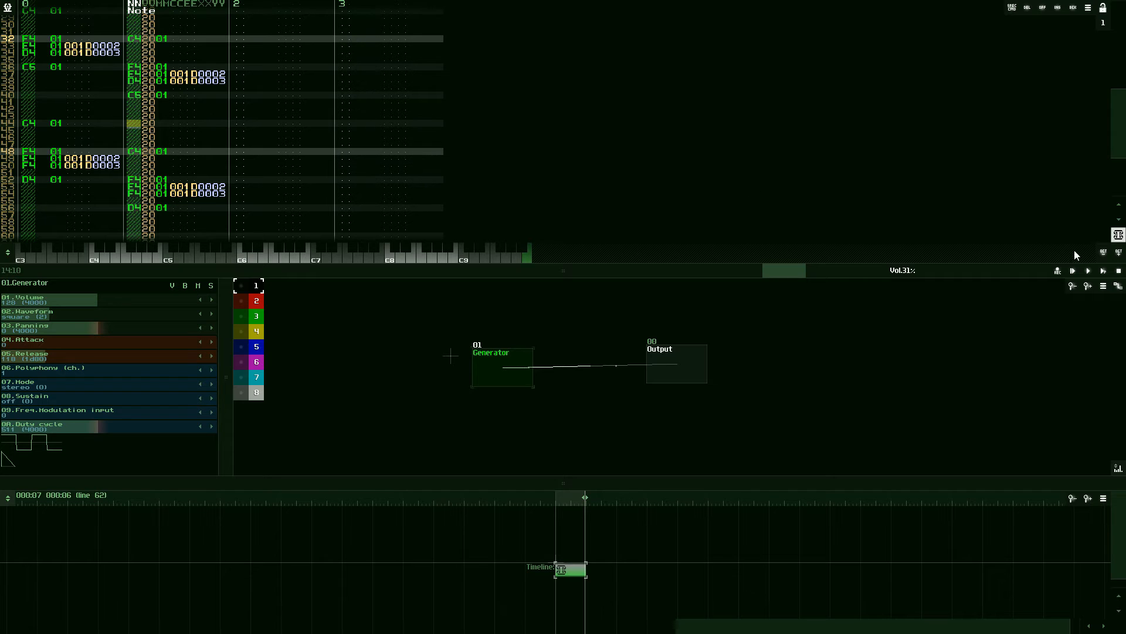
pyautogui.click(1104, 271)
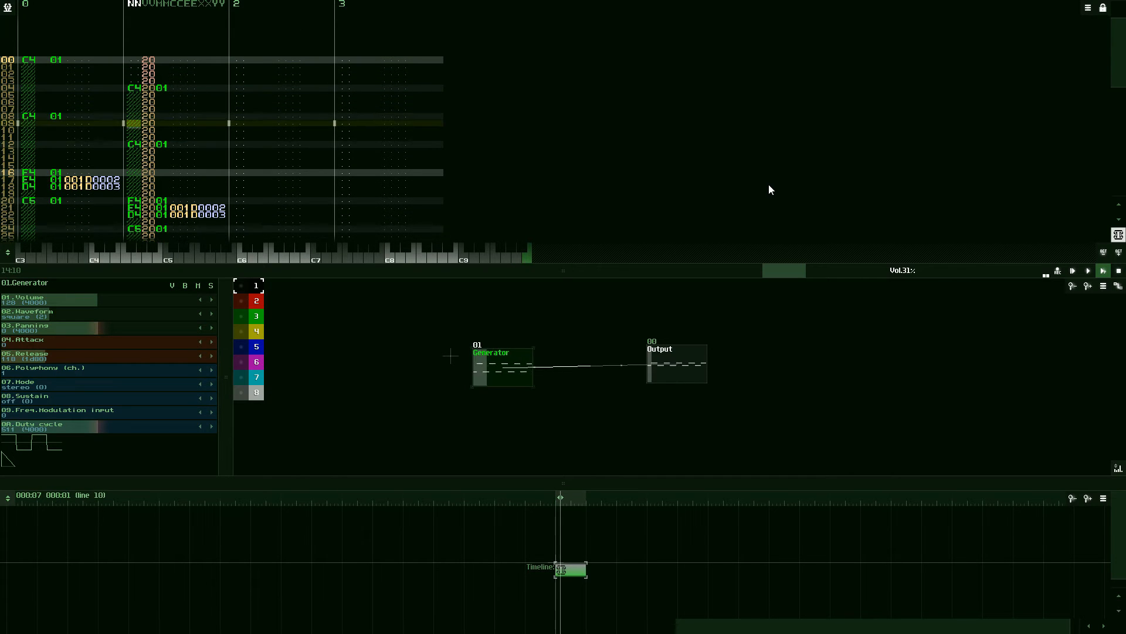
pyautogui.click(1119, 272)
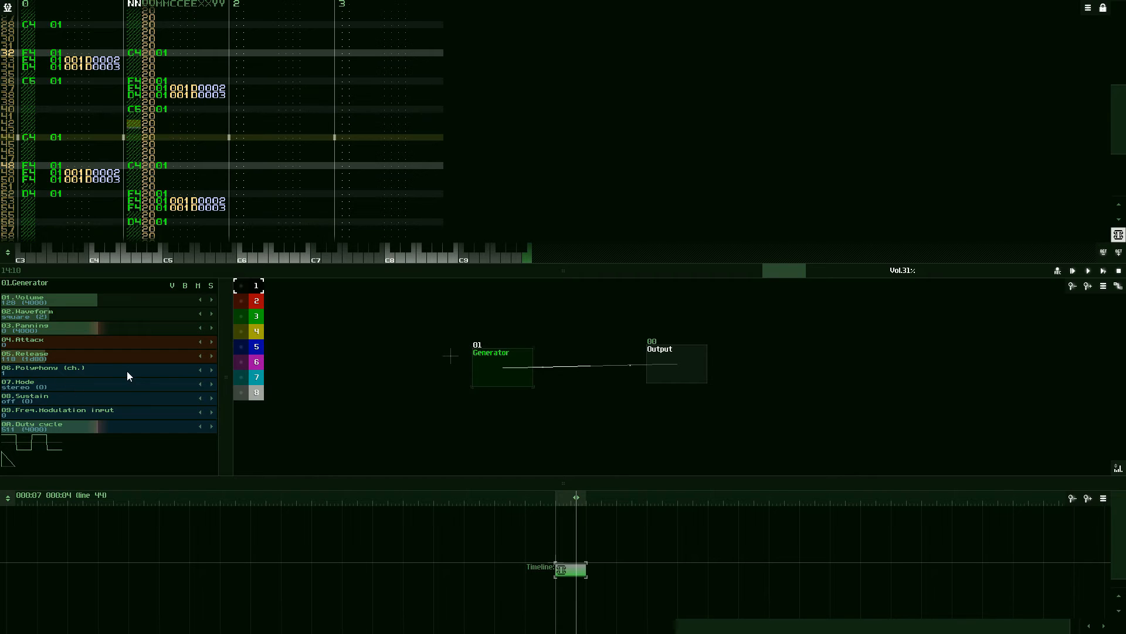
# Step: Set the Generator's polyphony to 2 channels and play the pattern to hear both tracks together
pyautogui.click(210, 370)
pyautogui.click(1104, 271)
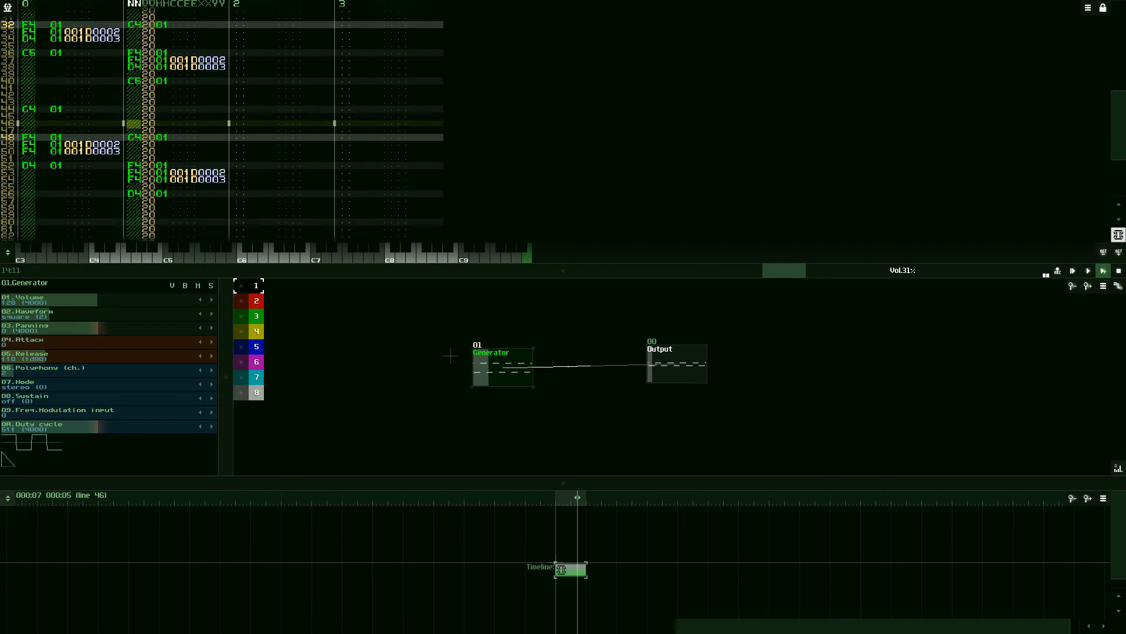
pyautogui.press('space')
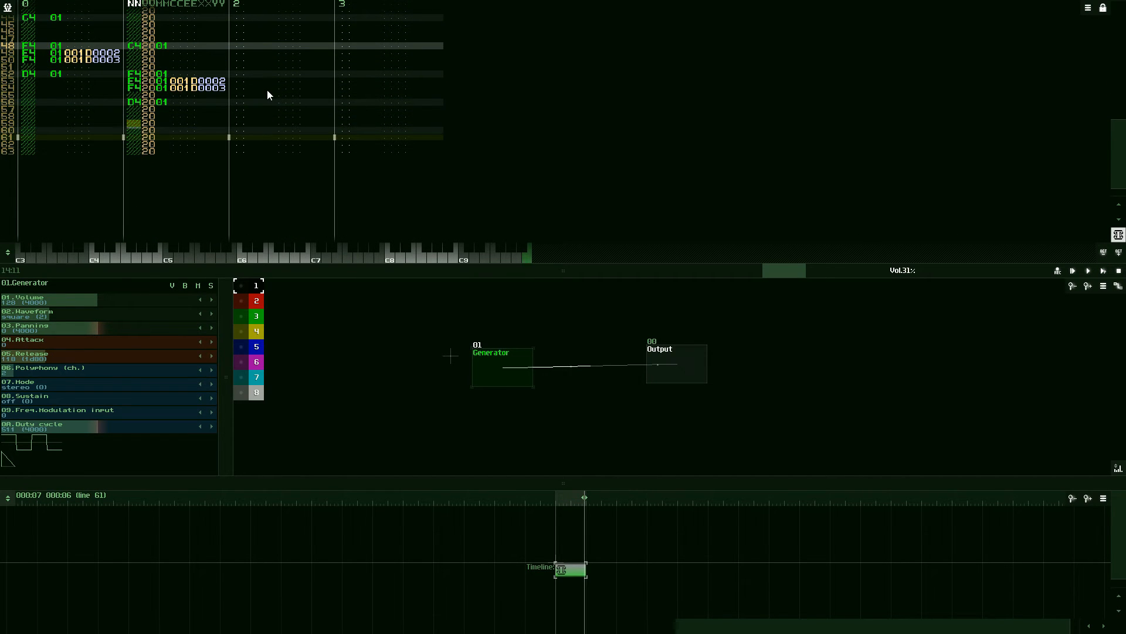
# Step: Overwrite the velocity column of track 1 with 10 on every line, starting at line 00
pyautogui.scroll(7, 274, 79)
pyautogui.scroll(12, 273, 79)
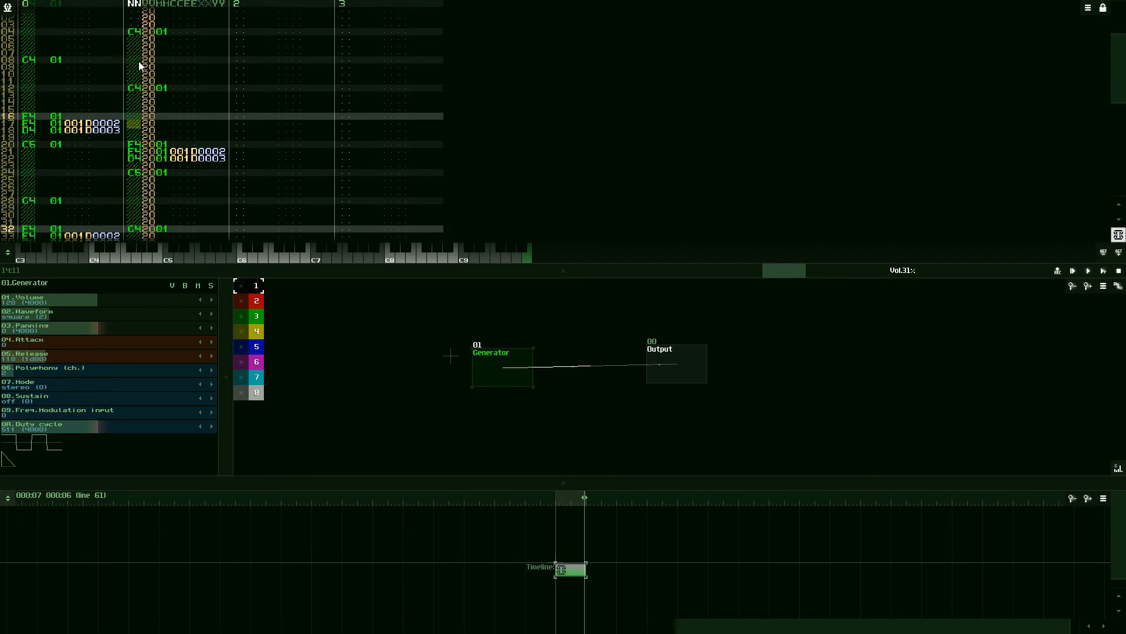
pyautogui.click(151, 53)
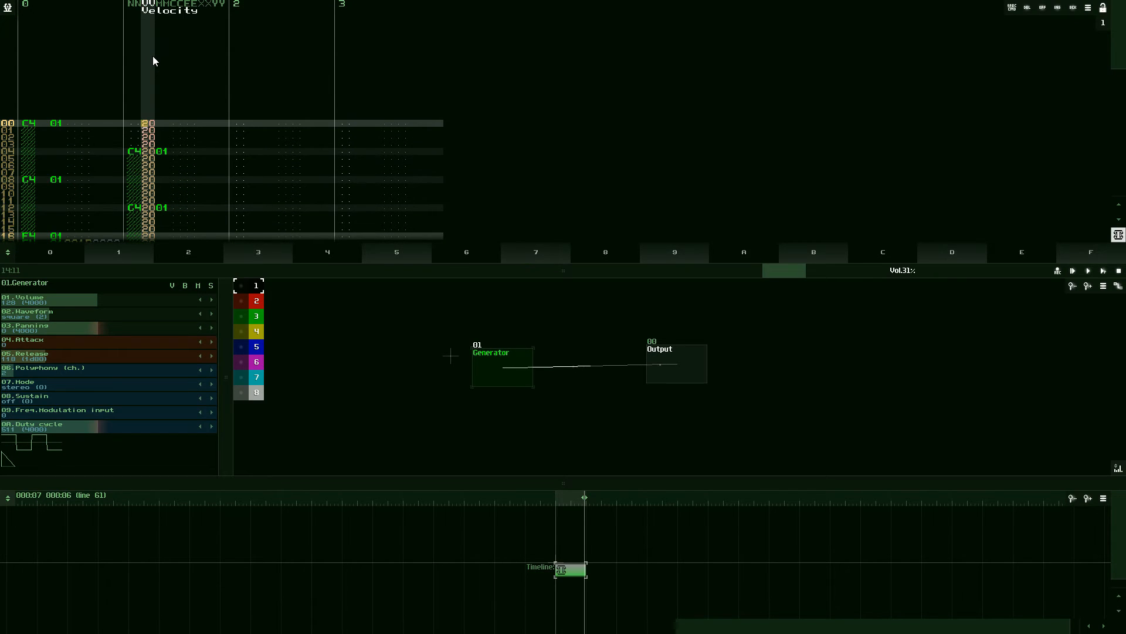
pyautogui.write('101111111111111111111111111111111111111111111111111111111')
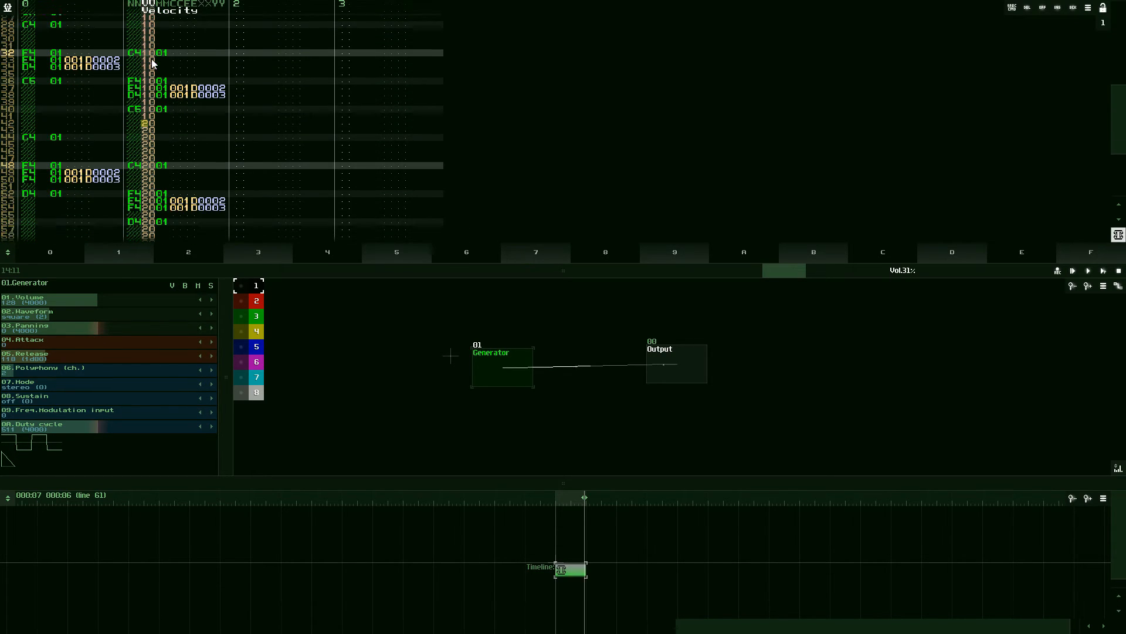
pyautogui.write('11111111')
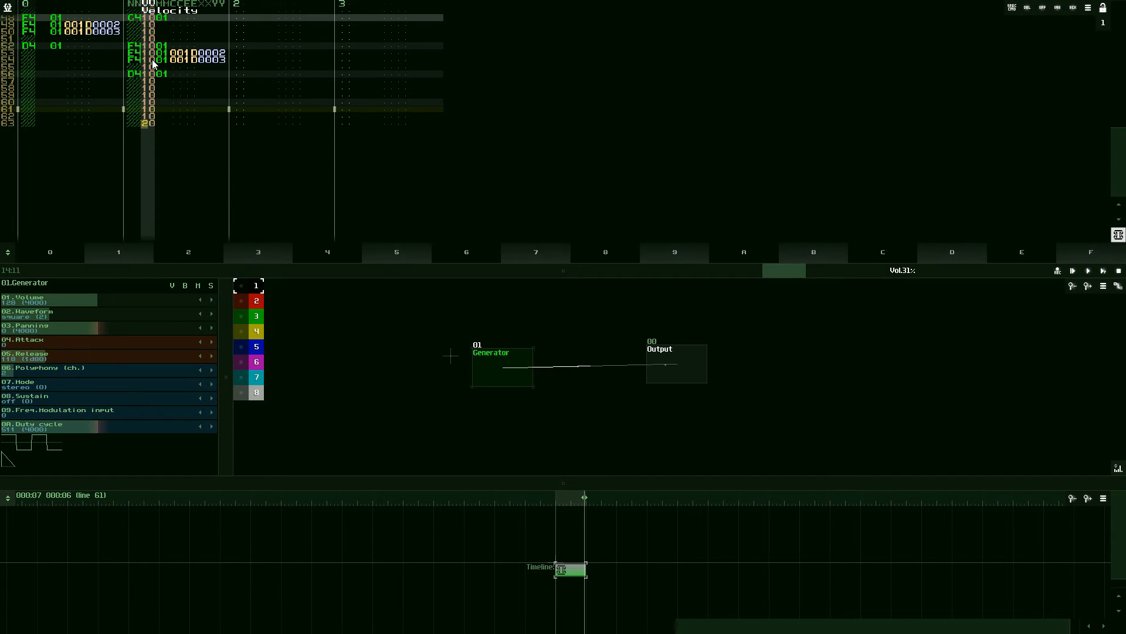
pyautogui.press('Down')
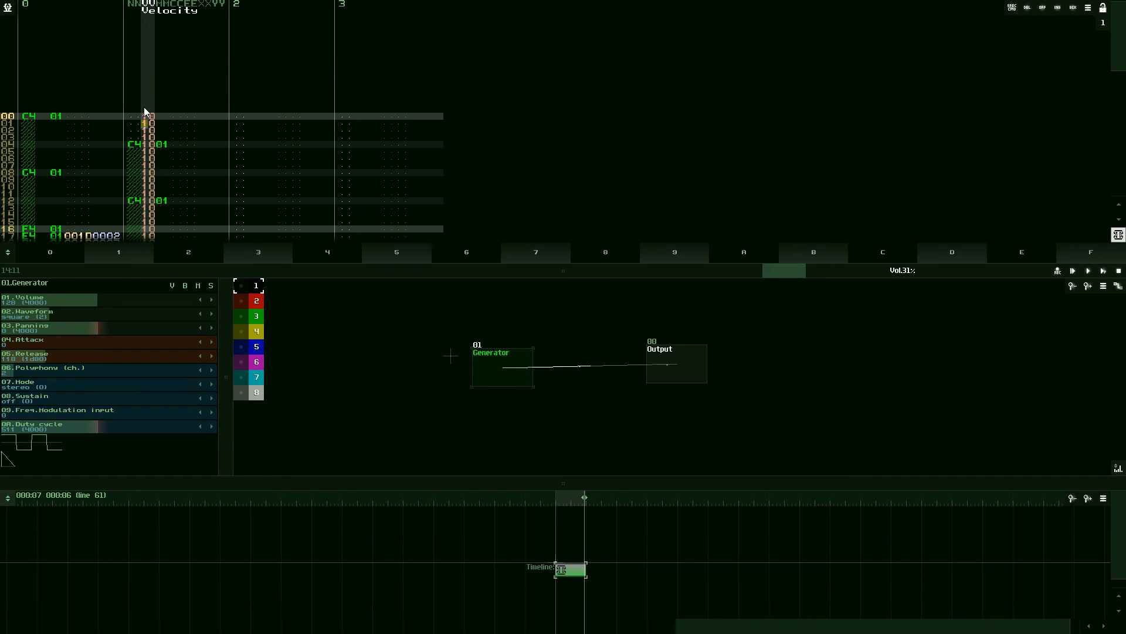
# Step: Clear the velocity value on line 00 of track 1 and keep the values on the following lines
pyautogui.press('BackSpace')
pyautogui.hotkey('ctrl', 'z')
pyautogui.scroll(-15, 143, 107)
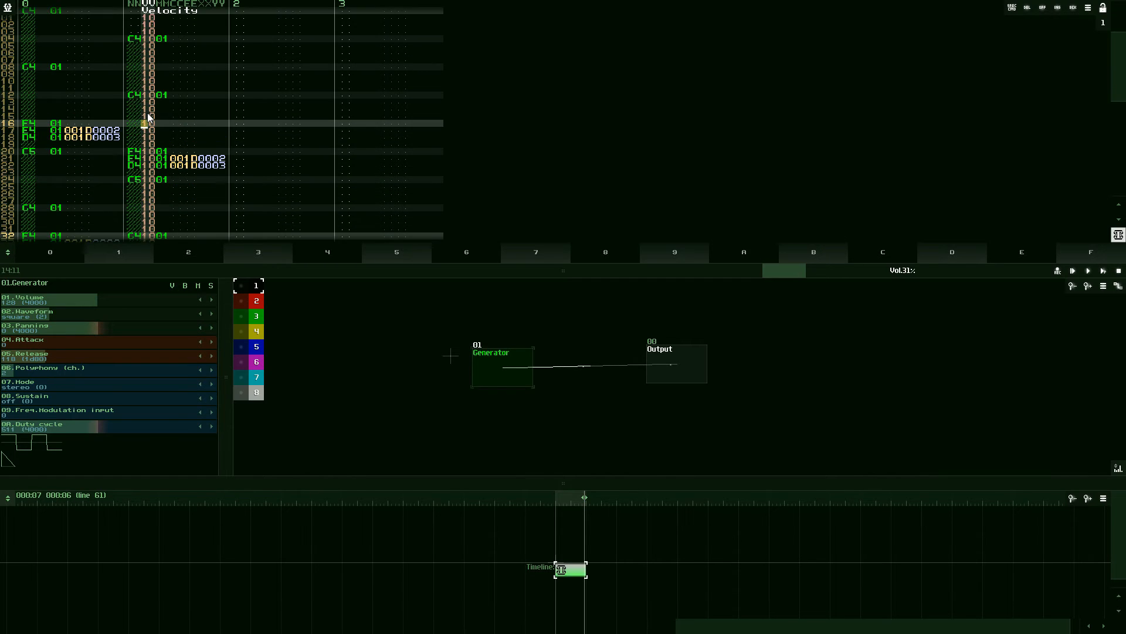
pyautogui.scroll(-4, 38, 122)
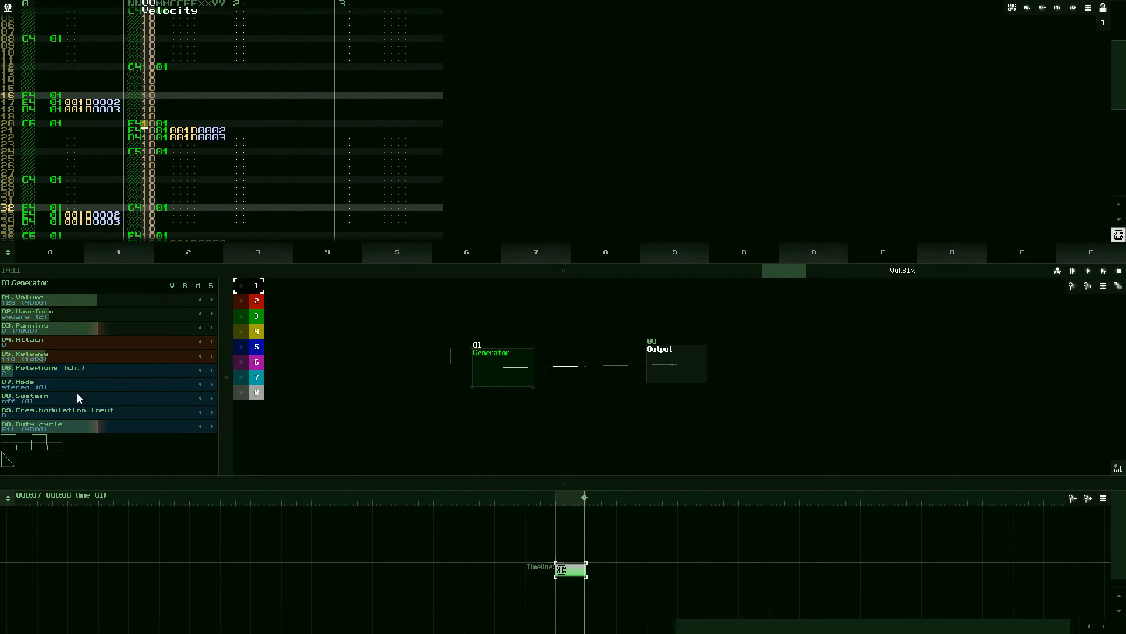
pyautogui.scroll(-1, 85, 366)
# Step: Duplicate the Generator module, place the copy directly above the original and connect it to Output
pyautogui.hotkey('ctrl', 'v')
pyautogui.moveTo(474, 359)
pyautogui.mouseDown()
pyautogui.moveTo(474, 326)
pyautogui.moveTo(598, 332)
pyautogui.mouseUp()
pyautogui.moveTo(521, 310)
pyautogui.mouseDown()
pyautogui.moveTo(474, 301)
pyautogui.moveTo(680, 360)
pyautogui.mouseUp()
pyautogui.moveTo(563, 323)
pyautogui.mouseDown()
pyautogui.moveTo(484, 320)
pyautogui.moveTo(494, 318)
pyautogui.mouseUp()
pyautogui.moveTo(1125, 87); pyautogui.dragTo(1125, 53)
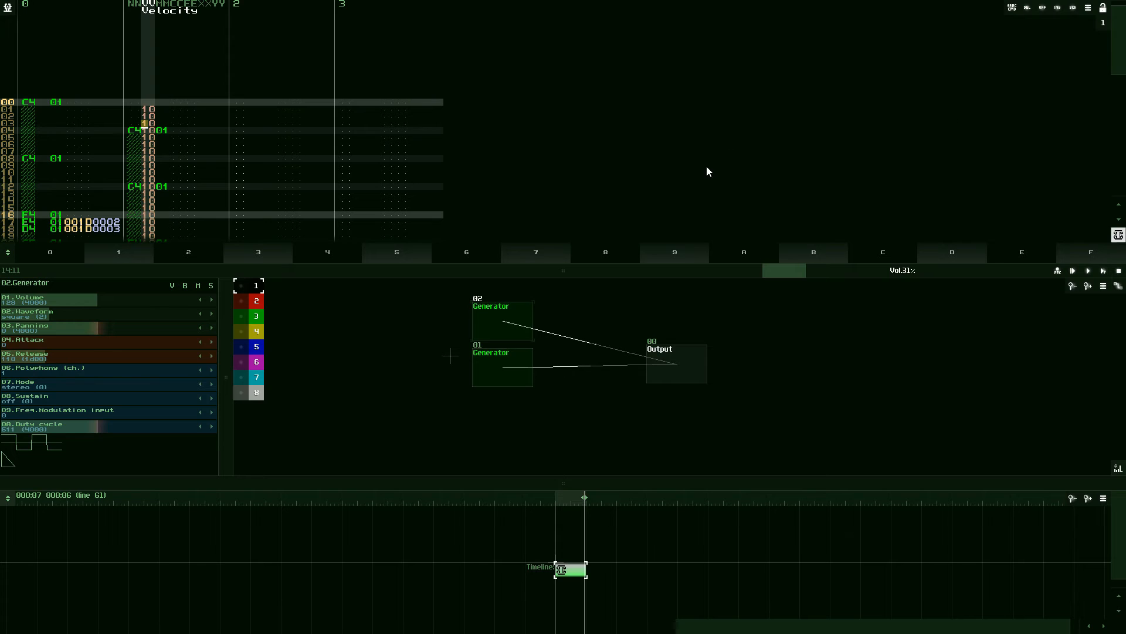
# Step: Rename the duplicated Generator module 02 as echo in its module properties
pyautogui.doubleClick(518, 322)
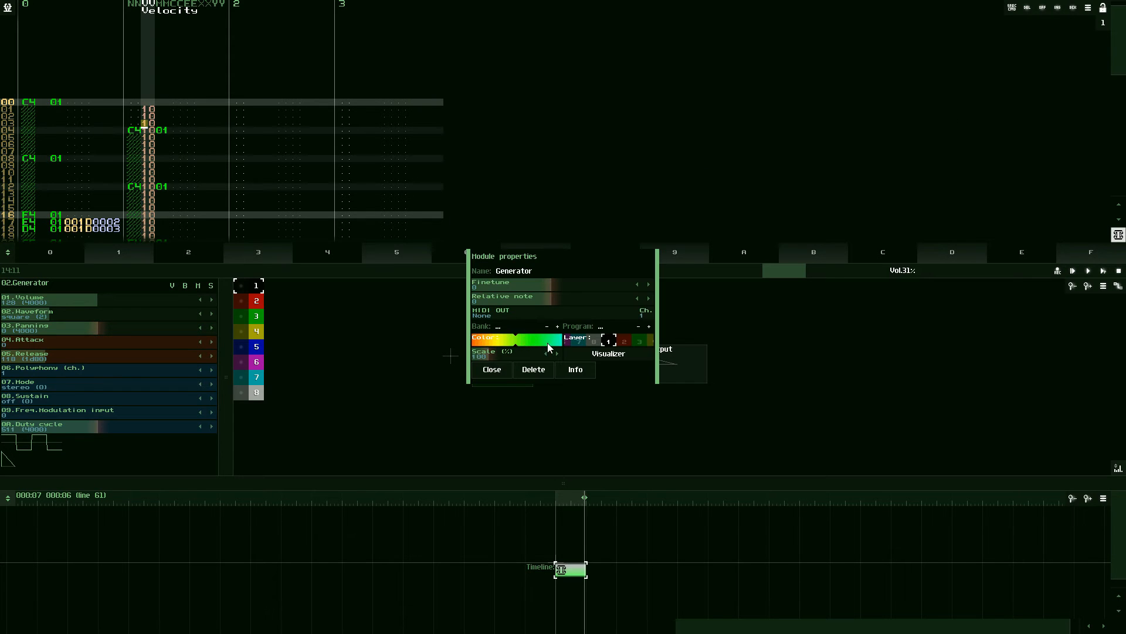
pyautogui.click(506, 369)
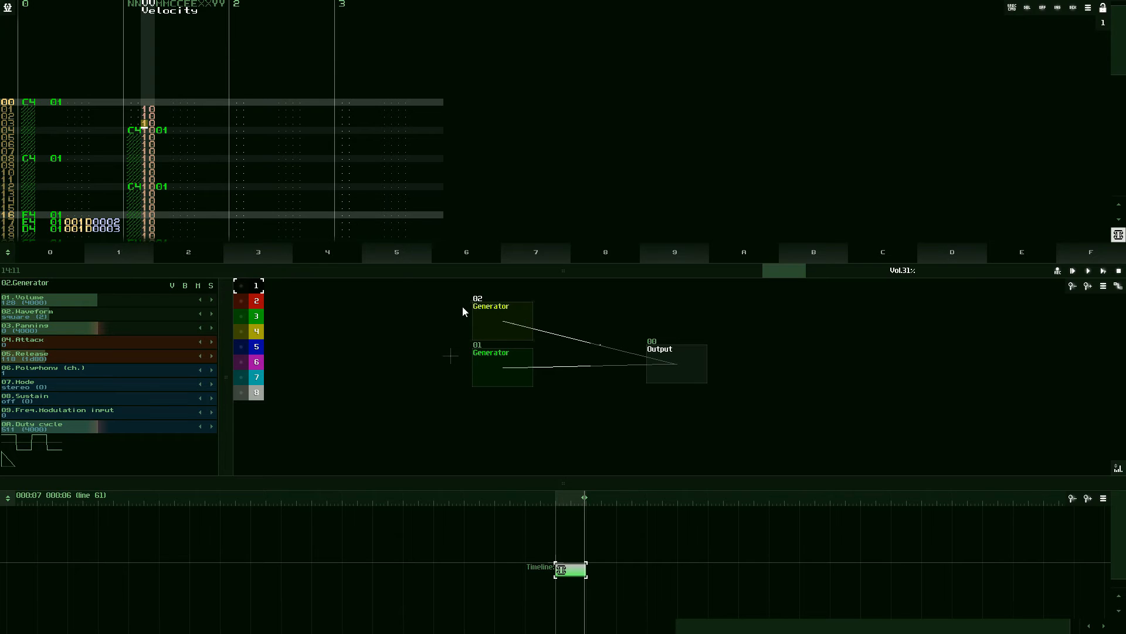
pyautogui.doubleClick(491, 317)
pyautogui.click(561, 272)
pyautogui.press('BackSpace')
pyautogui.press('BackSpace')
pyautogui.press('BackSpace')
pyautogui.press('BackSpace')
pyautogui.press('BackSpace')
pyautogui.press('BackSpace')
pyautogui.press('BackSpace')
pyautogui.press('BackSpace')
pyautogui.press('BackSpace')
pyautogui.write('echo')
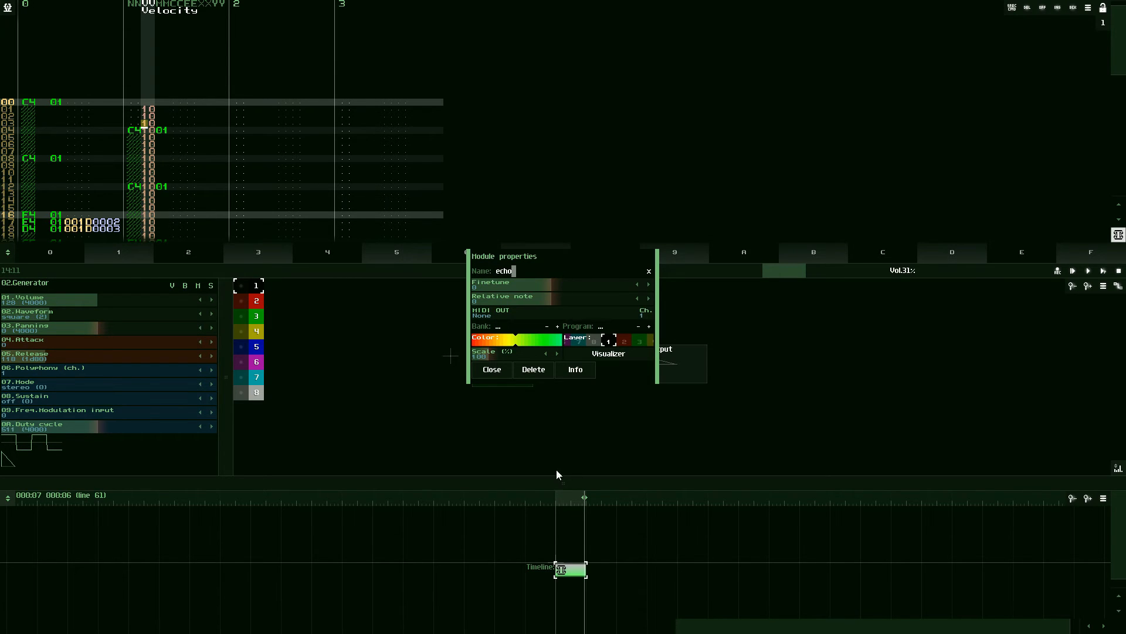
pyautogui.click(492, 370)
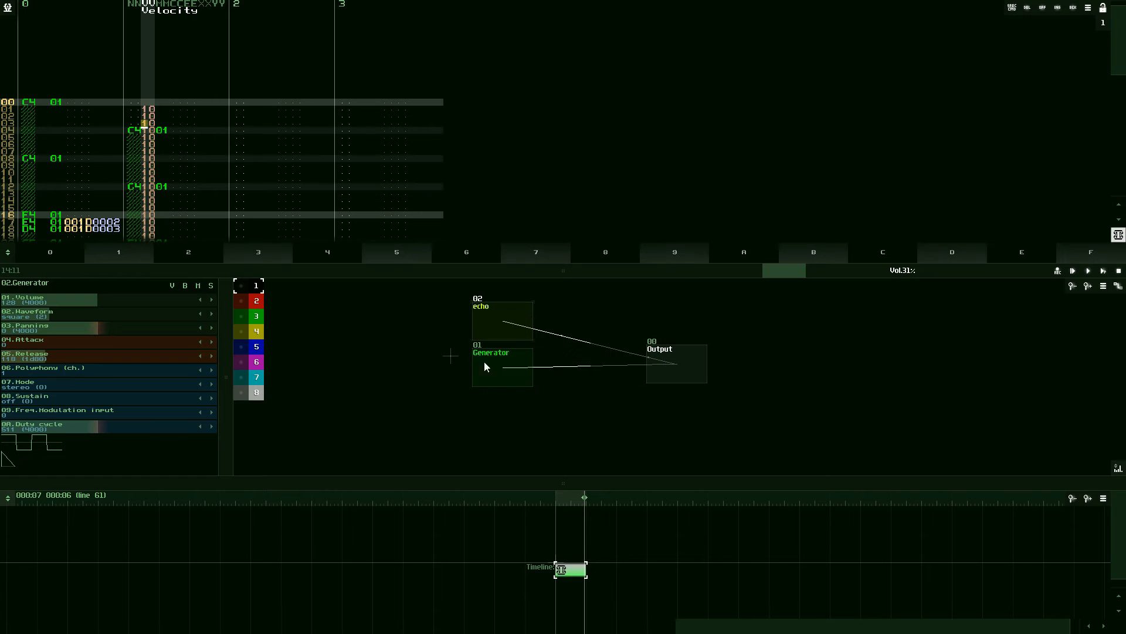
# Step: Reassign every note in track 1 to module 02, from line 04 through line 56
pyautogui.click(164, 131)
pyautogui.write('2')
pyautogui.scroll(-7, 168, 153)
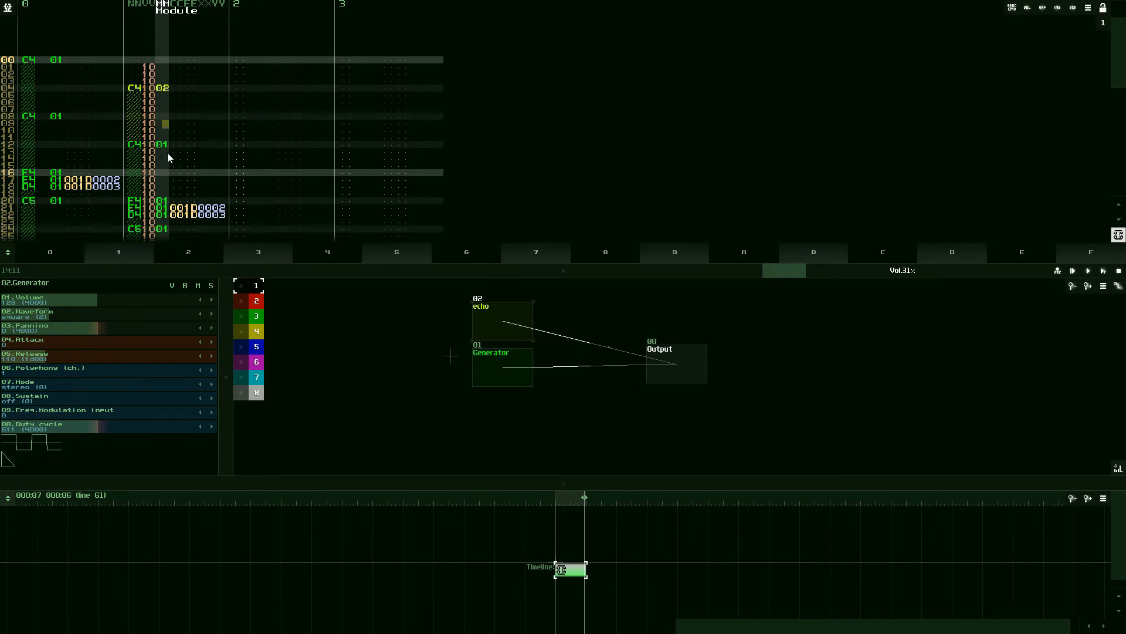
pyautogui.write('2')
pyautogui.scroll(-7, 168, 154)
pyautogui.write('2')
pyautogui.scroll(-1, 167, 154)
pyautogui.write('2')
pyautogui.scroll(2, 168, 154)
pyautogui.write('2')
pyautogui.scroll(-3, 168, 154)
pyautogui.write('2')
pyautogui.scroll(-8, 168, 154)
pyautogui.write('2')
pyautogui.scroll(-3, 167, 154)
pyautogui.scroll(-1, 168, 154)
pyautogui.write('222')
pyautogui.scroll(-1, 168, 153)
pyautogui.write('2')
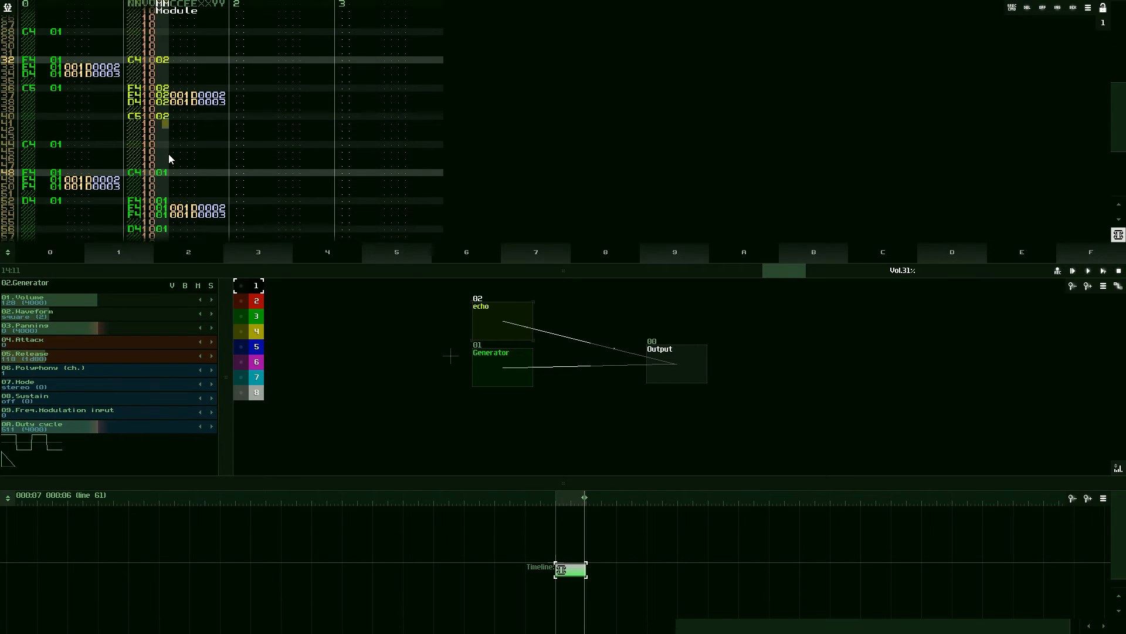
pyautogui.scroll(-8, 167, 154)
pyautogui.scroll(-1, 169, 155)
pyautogui.scroll(2, 169, 155)
pyautogui.write('2')
pyautogui.scroll(-3, 169, 151)
pyautogui.write('222')
pyautogui.scroll(-1, 168, 151)
pyautogui.write('2')
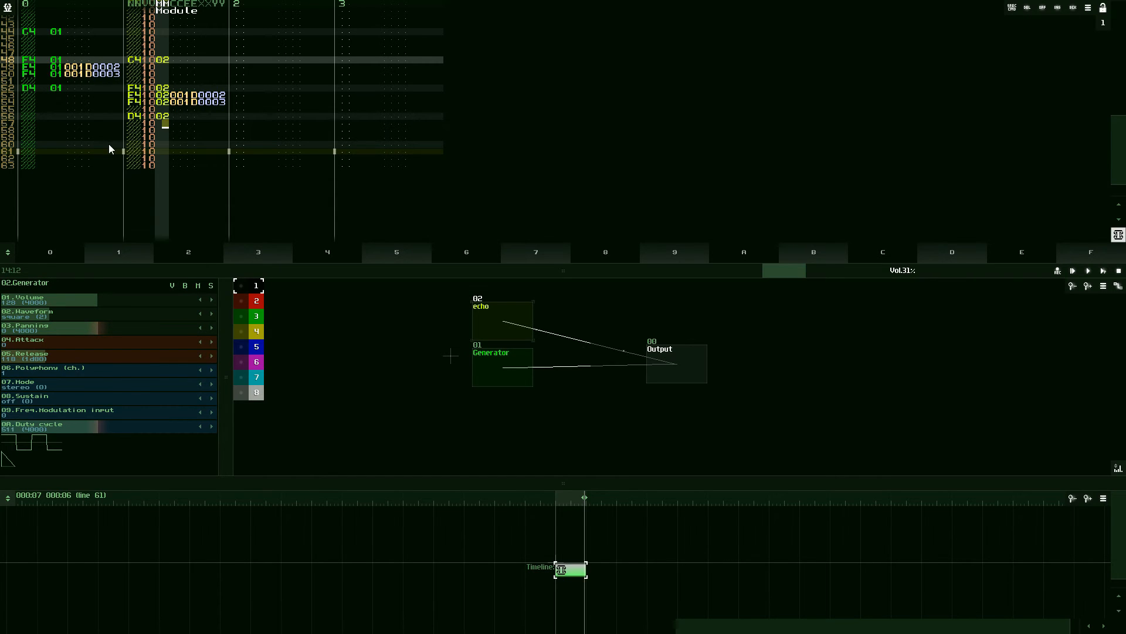
# Step: Play the pattern to hear the melody with its echo on the separate module, and stop playback
pyautogui.scroll(4, 108, 144)
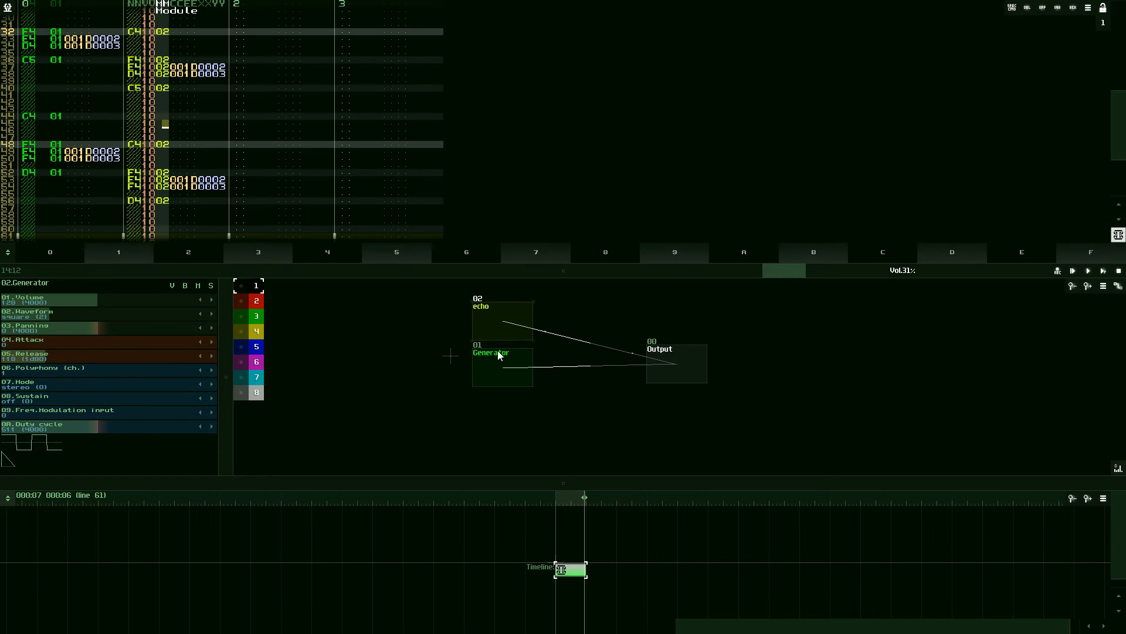
pyautogui.click(1105, 271)
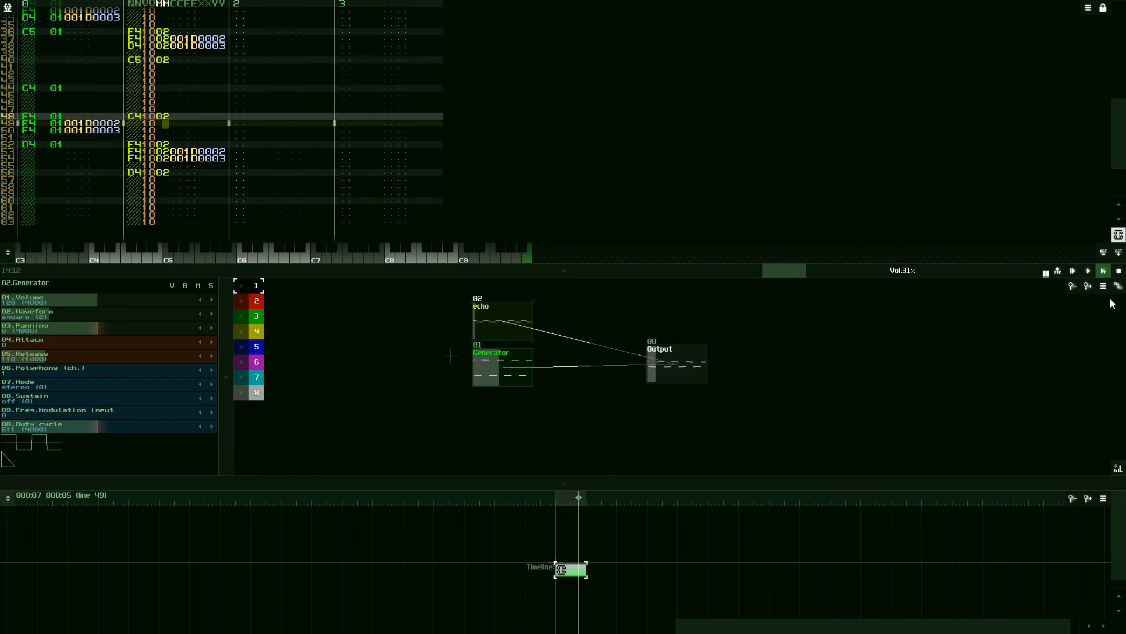
pyautogui.click(1119, 271)
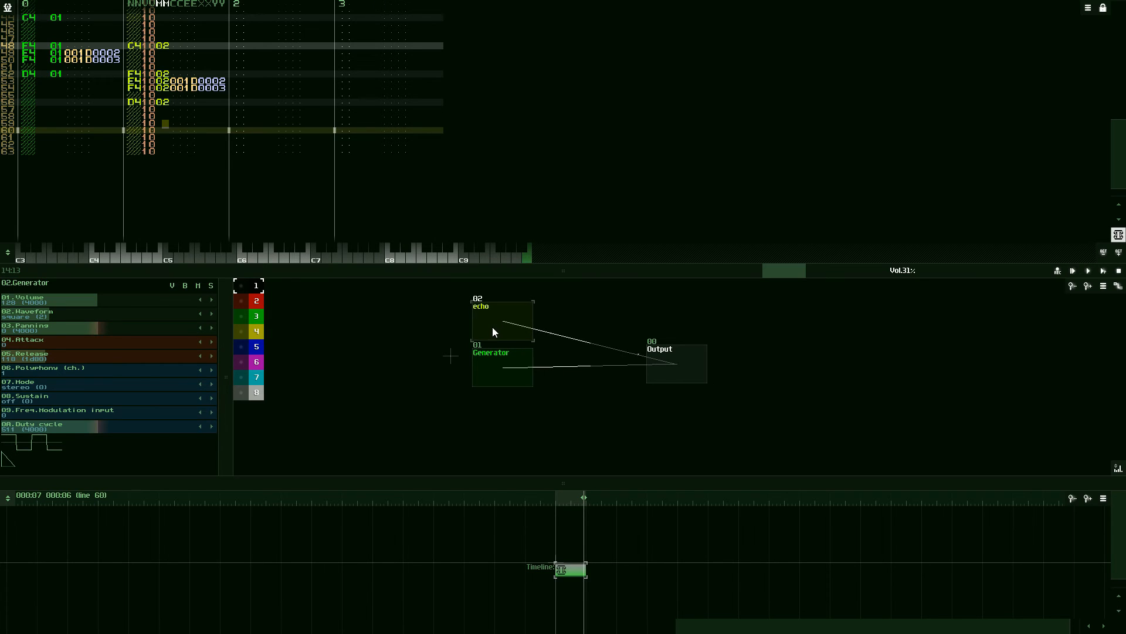
# Step: Delete the echo module and play the pattern with the original Generator selected
pyautogui.press('Delete')
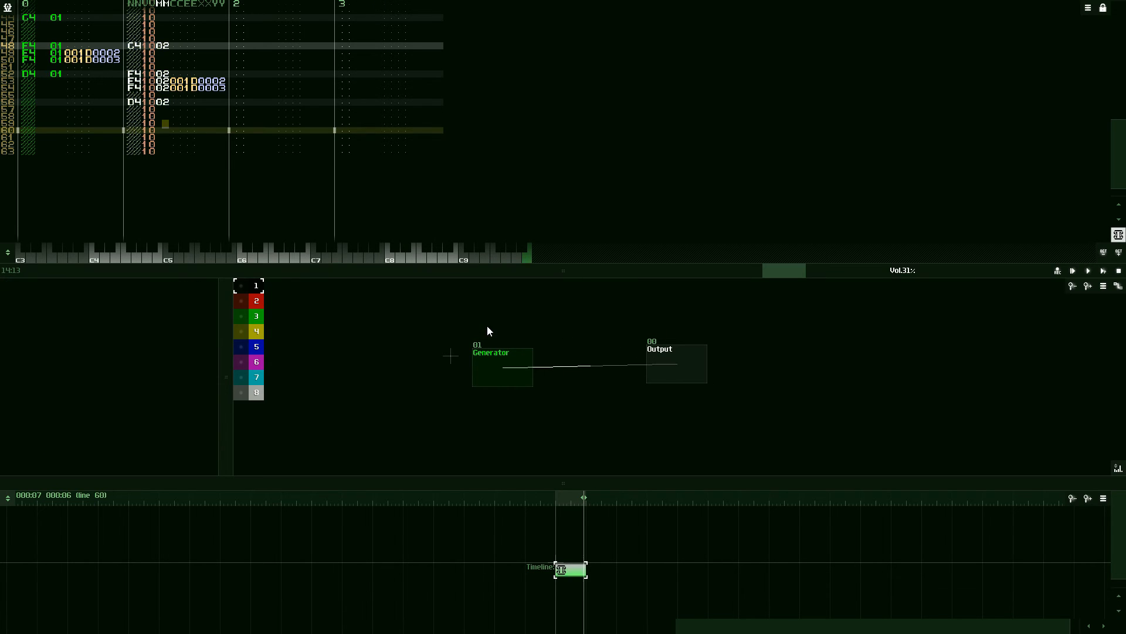
pyautogui.click(492, 372)
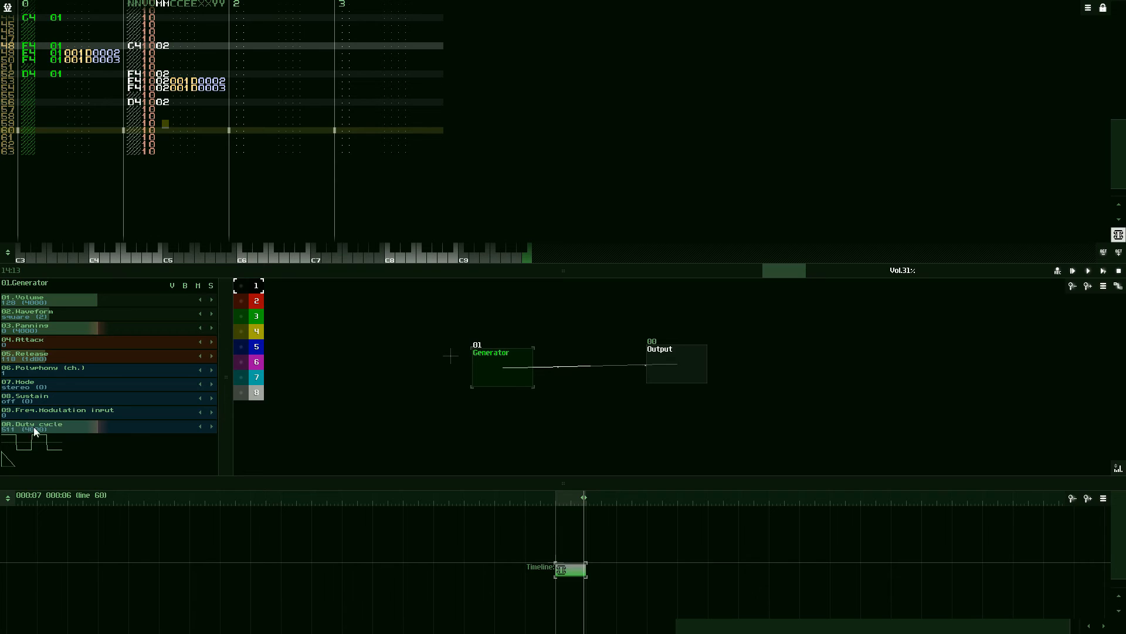
pyautogui.click(1103, 271)
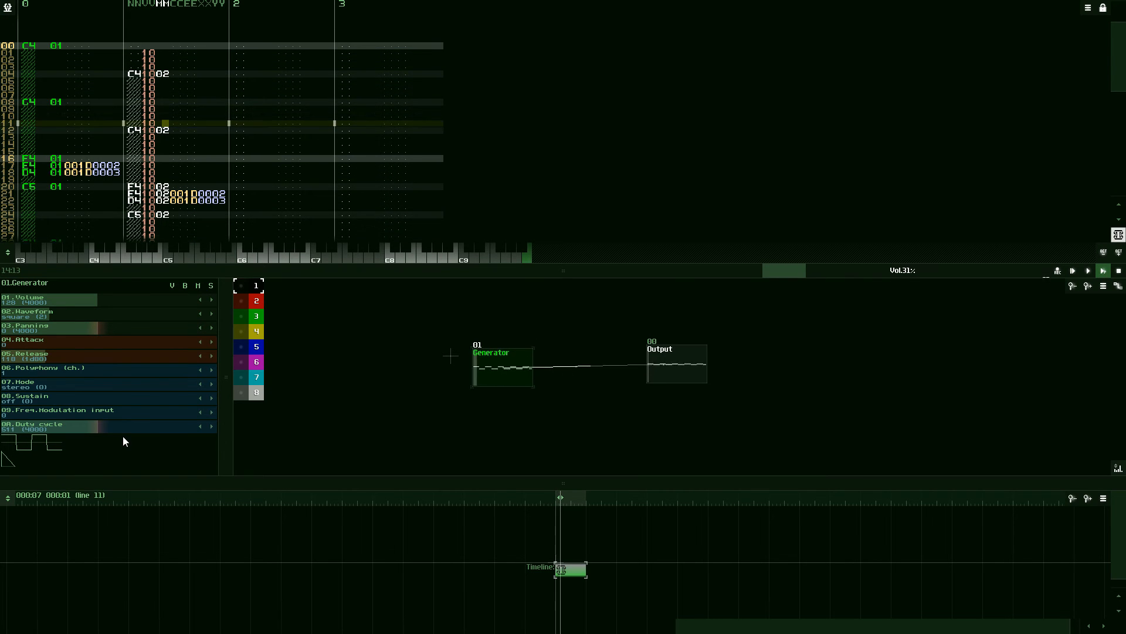
# Step: Lower the Generator's duty cycle to 266 and play the pattern to hear the changed square wave
pyautogui.moveTo(126, 425); pyautogui.dragTo(177, 427)
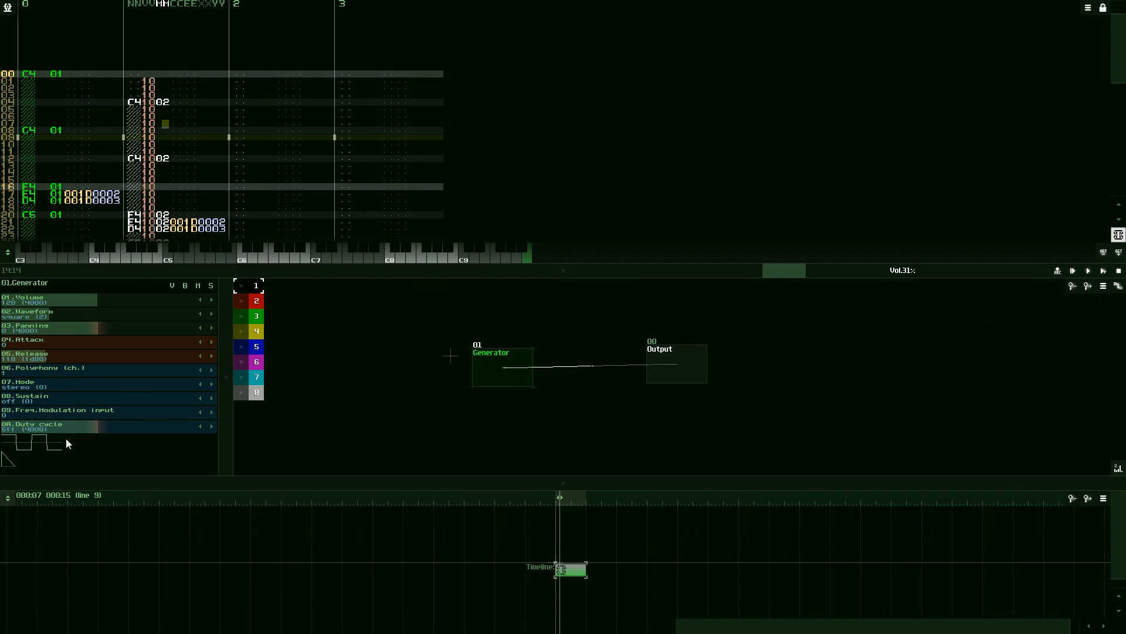
pyautogui.moveTo(127, 433); pyautogui.dragTo(86, 433)
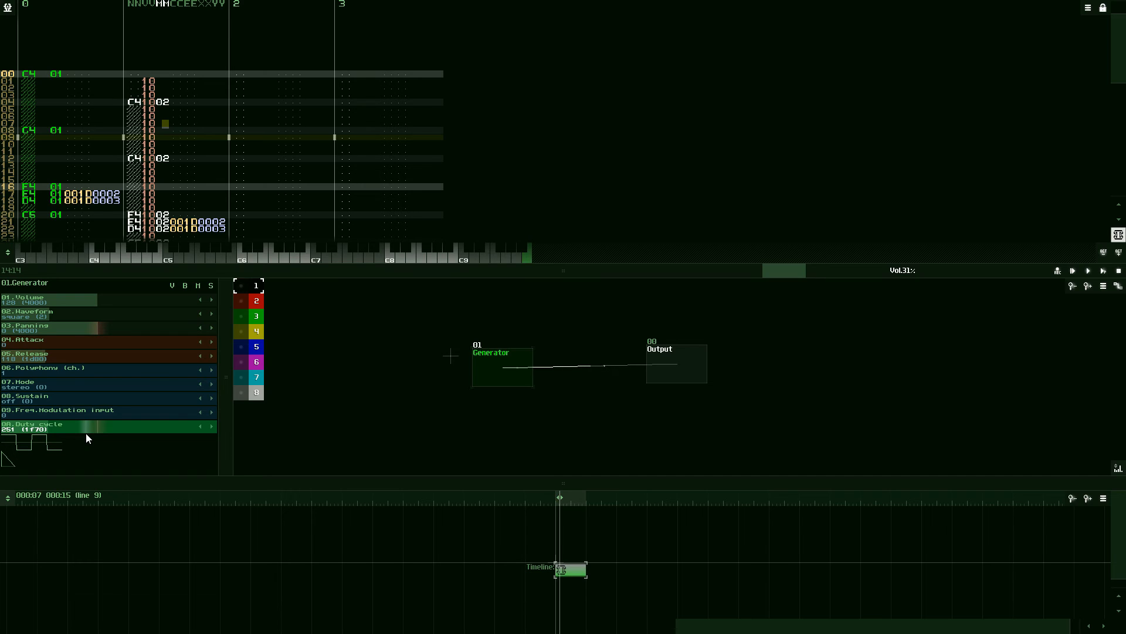
pyautogui.moveTo(87, 435); pyautogui.dragTo(132, 423)
pyautogui.click(1103, 271)
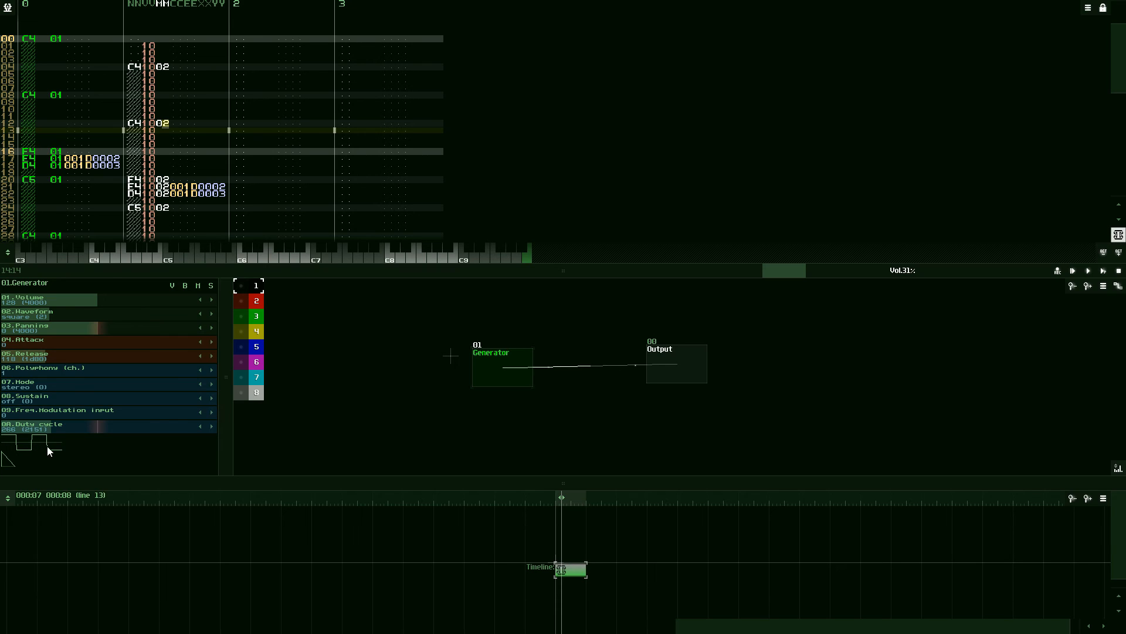
# Step: Play the pattern with the Generator's duty cycle at 511, and lower it to 286 for comparison
pyautogui.moveTo(74, 428); pyautogui.dragTo(121, 426)
pyautogui.click(1103, 272)
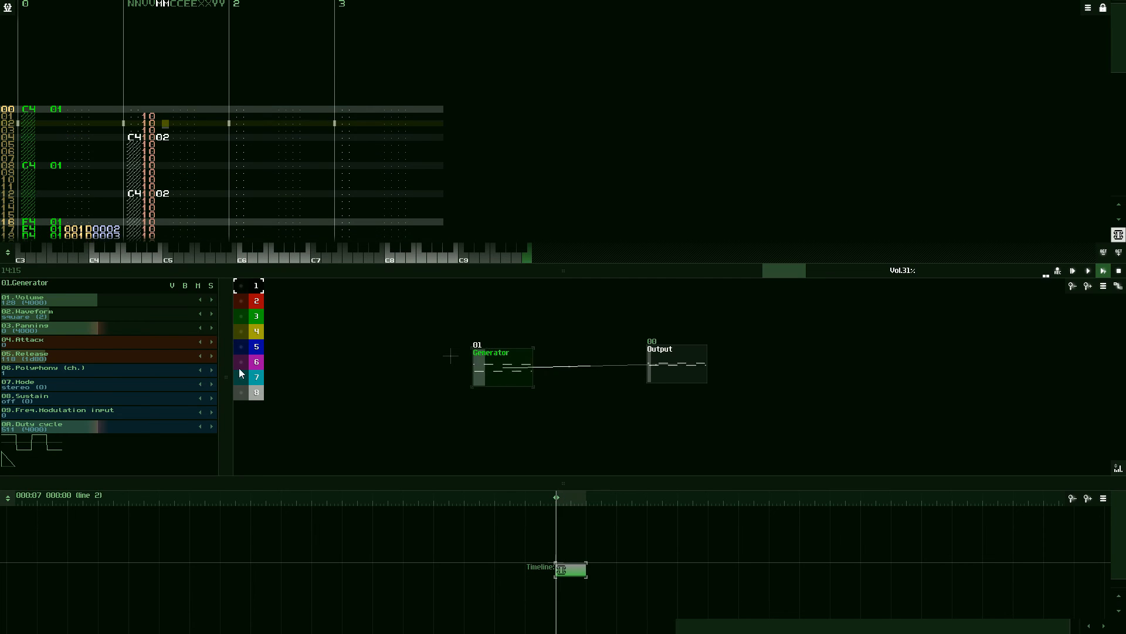
pyautogui.moveTo(125, 424); pyautogui.dragTo(86, 428)
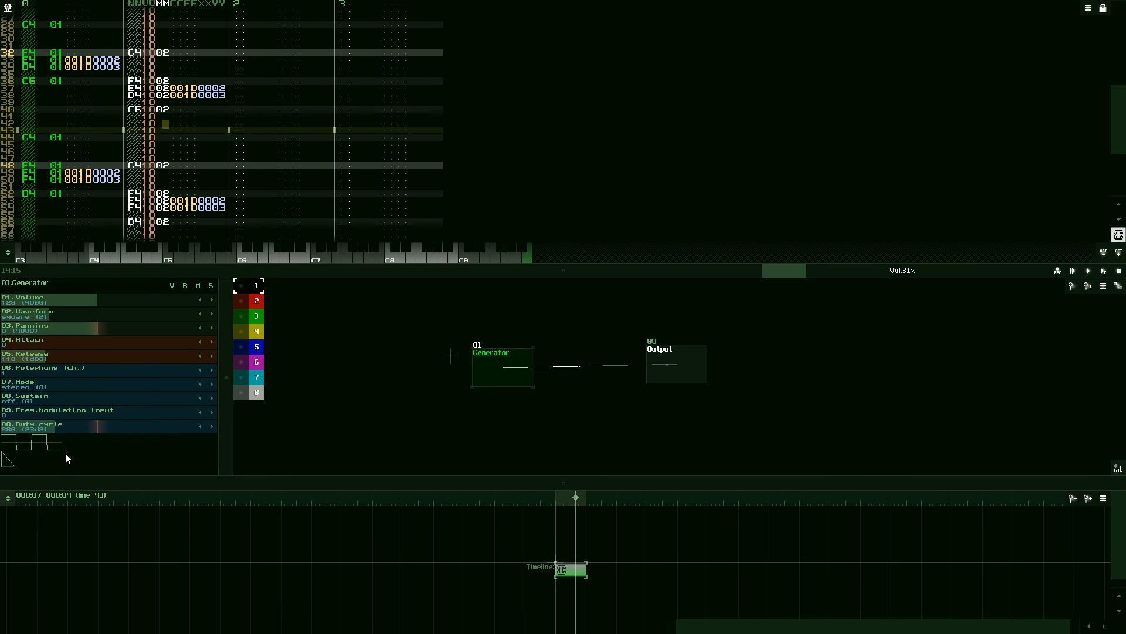
# Step: Return the Generator's duty cycle to 511, reduce it to 235 and play the pattern
pyautogui.moveTo(46, 434); pyautogui.dragTo(104, 432)
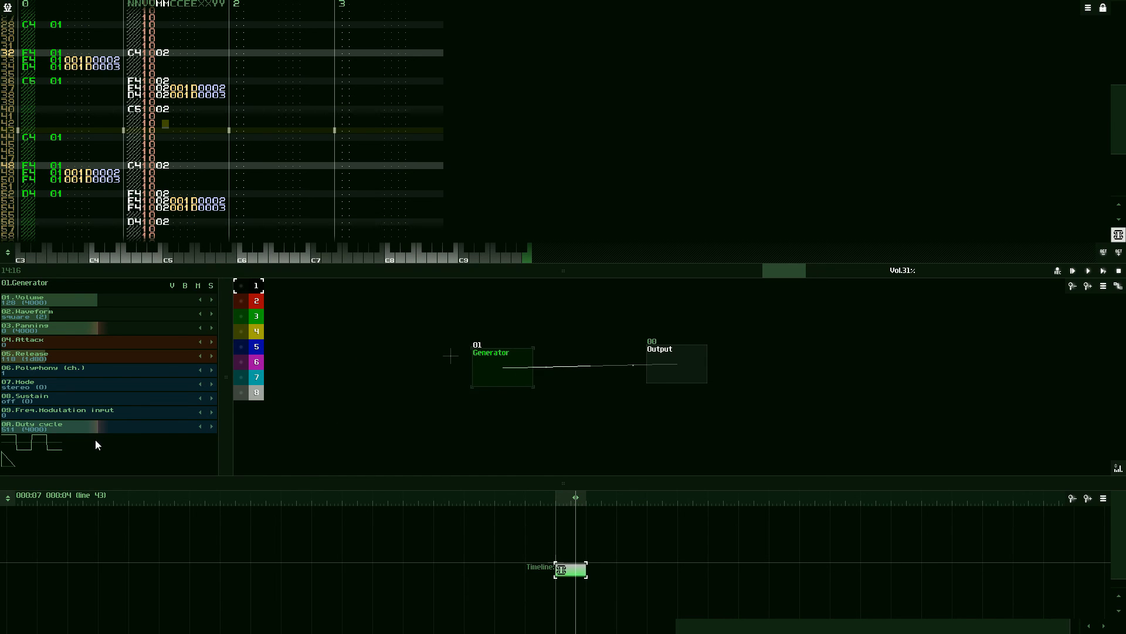
pyautogui.moveTo(141, 424); pyautogui.dragTo(96, 425)
pyautogui.moveTo(169, 424); pyautogui.dragTo(160, 424)
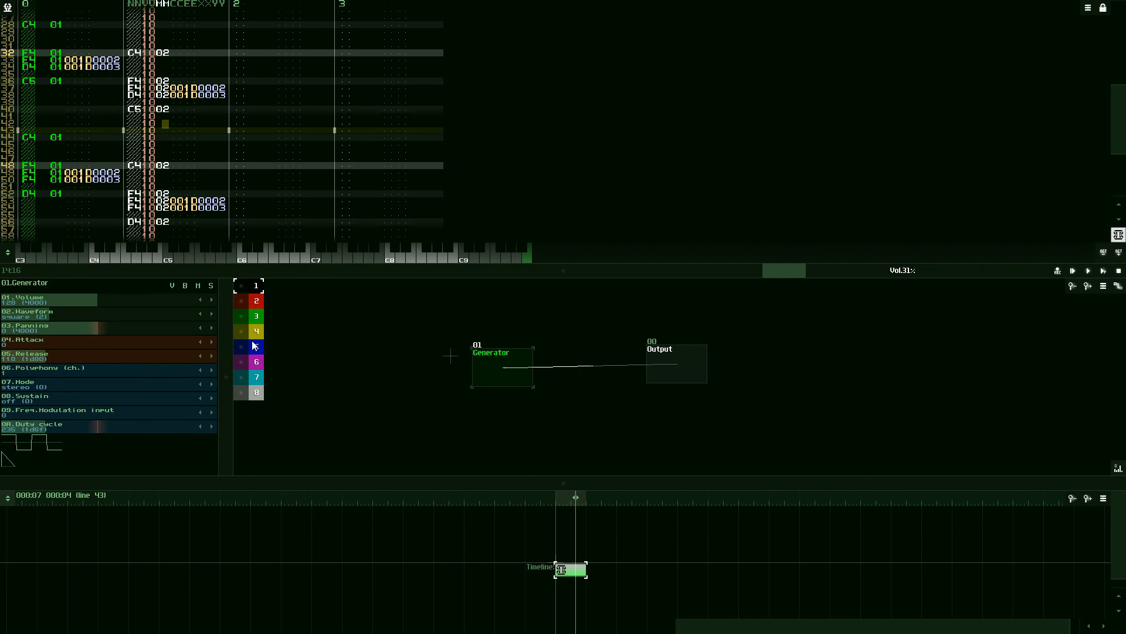
pyautogui.click(1103, 272)
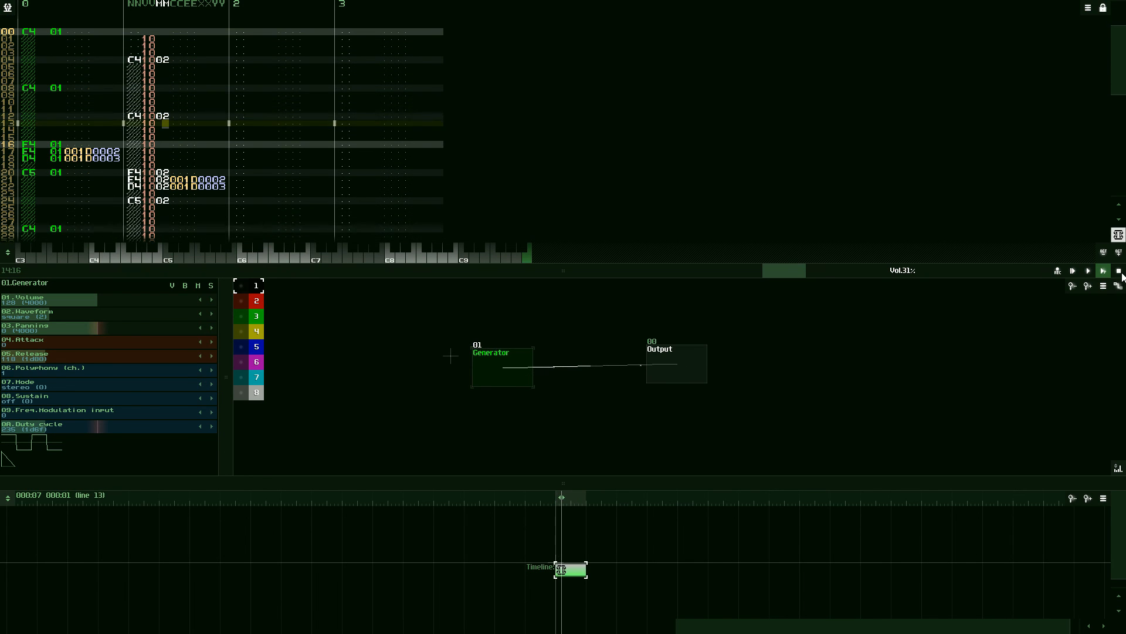
# Step: Set the Generator's duty cycle to 516 and play the pattern from the current line
pyautogui.moveTo(190, 424); pyautogui.dragTo(239, 424)
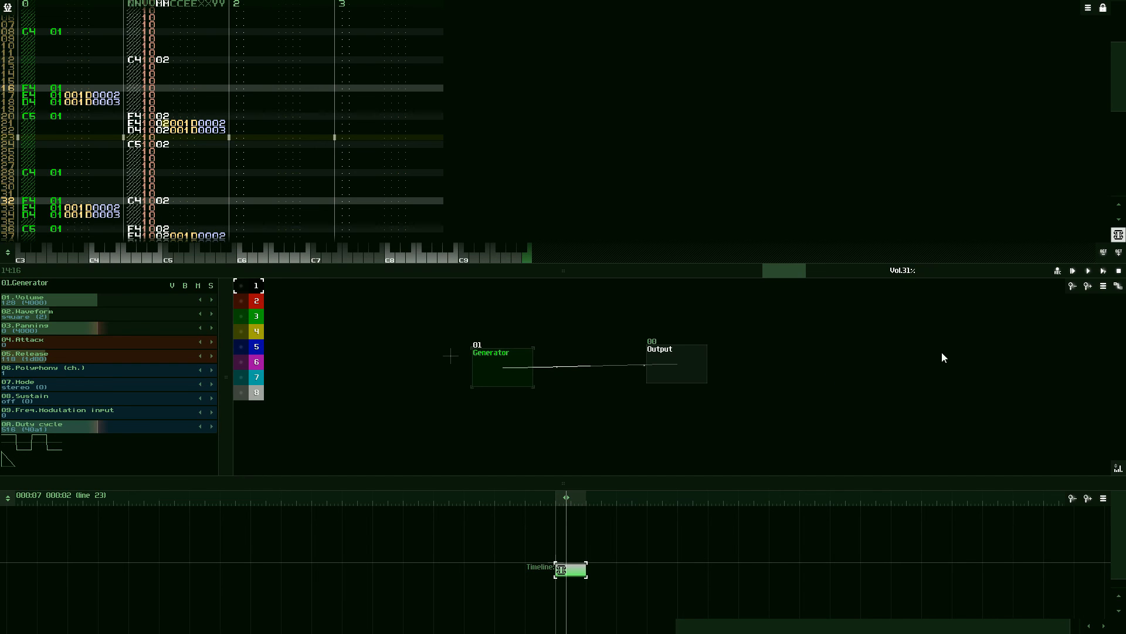
pyautogui.click(1090, 272)
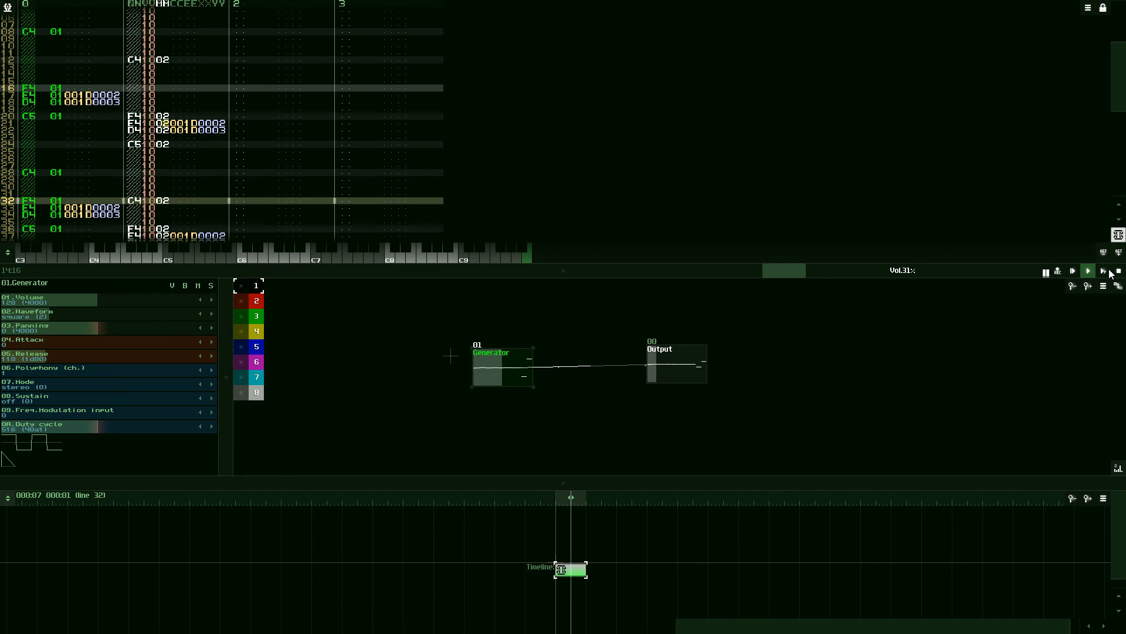